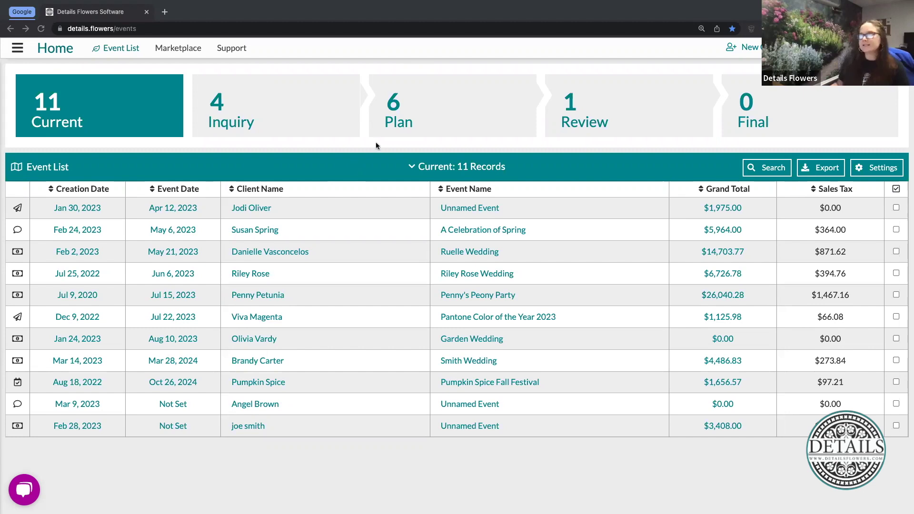
Filter the event list to the Inquiry stage and examine the icon legend's status meanings for the Inquiry, Plan, Review and Final stages
mouse_move(424, 14)
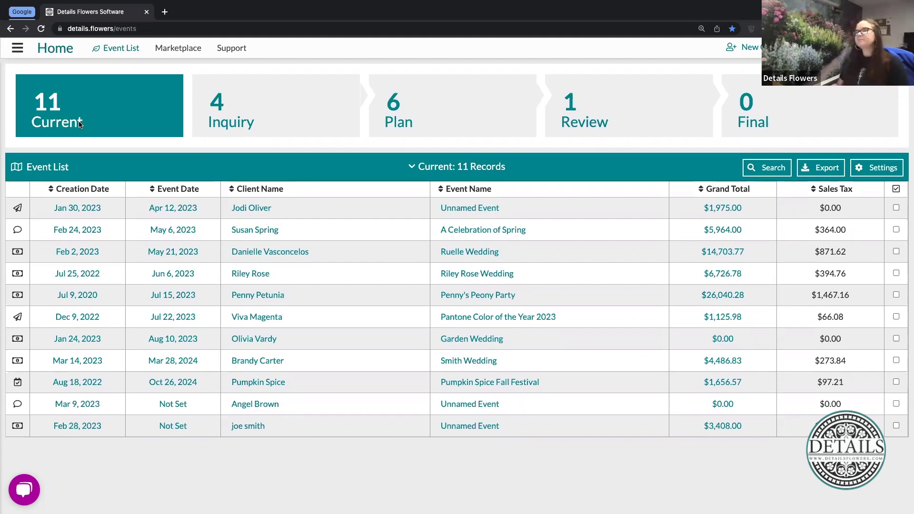
click(266, 112)
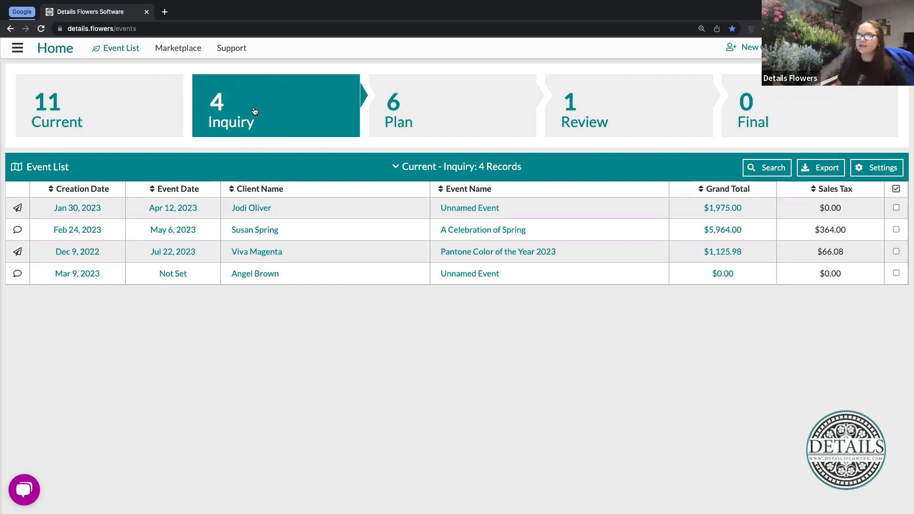
click(15, 168)
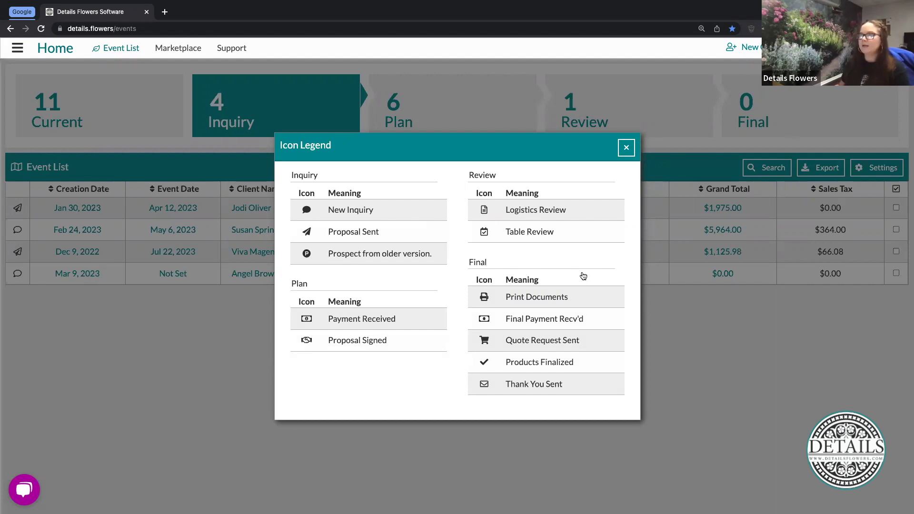
drag(320, 176, 280, 179)
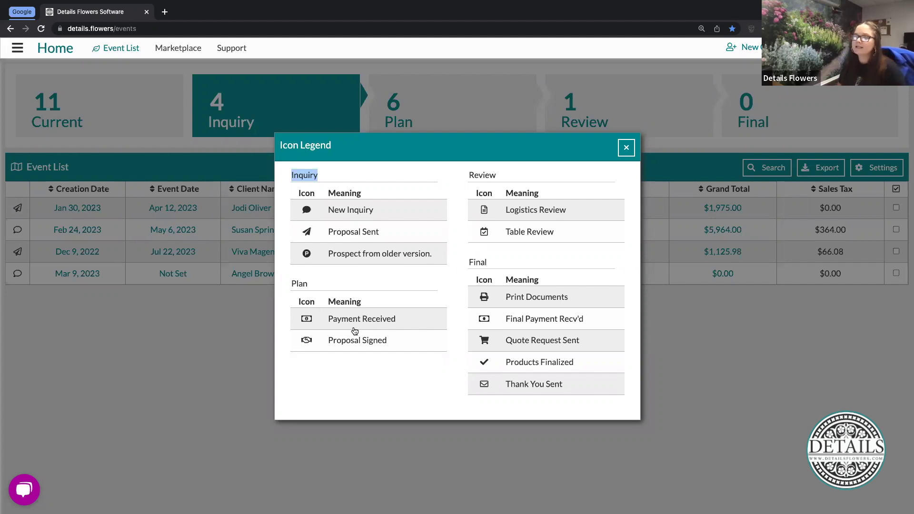
drag(406, 320, 325, 323)
drag(400, 343, 327, 344)
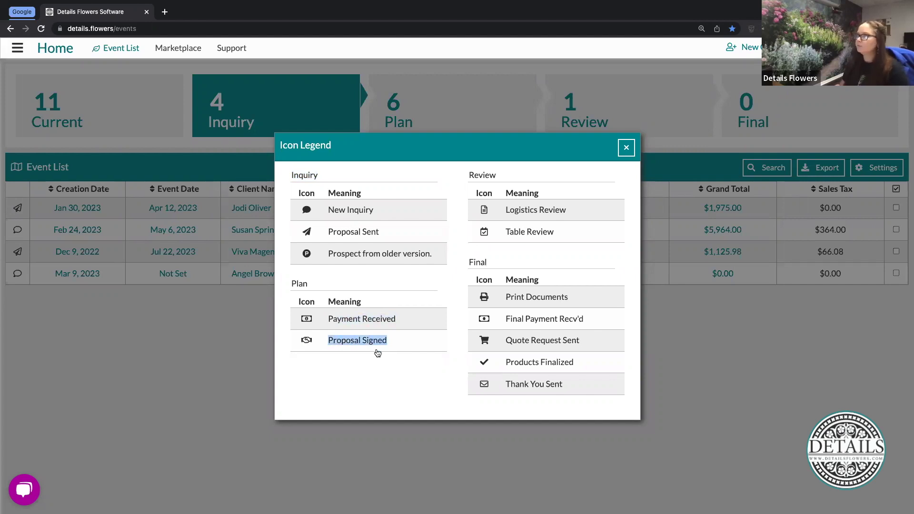
drag(496, 176, 464, 175)
drag(574, 212, 506, 210)
drag(559, 236, 506, 238)
click(573, 255)
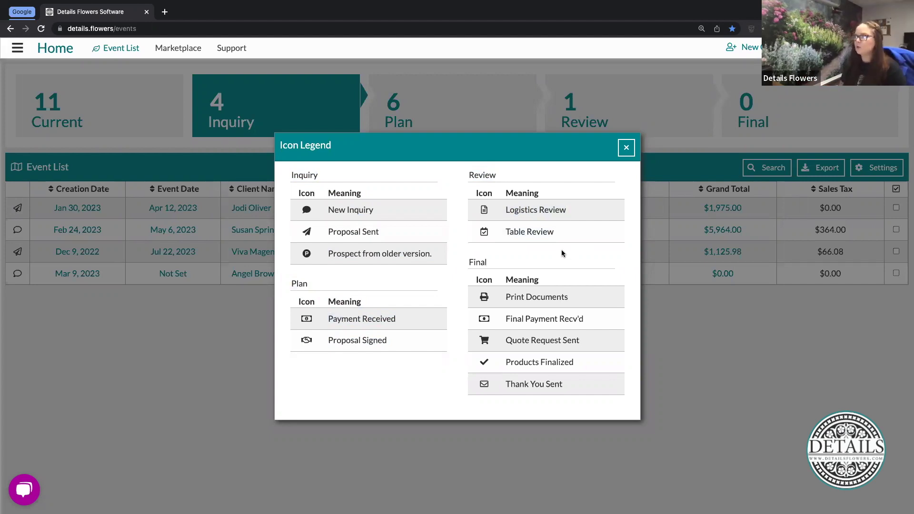
drag(492, 262, 465, 261)
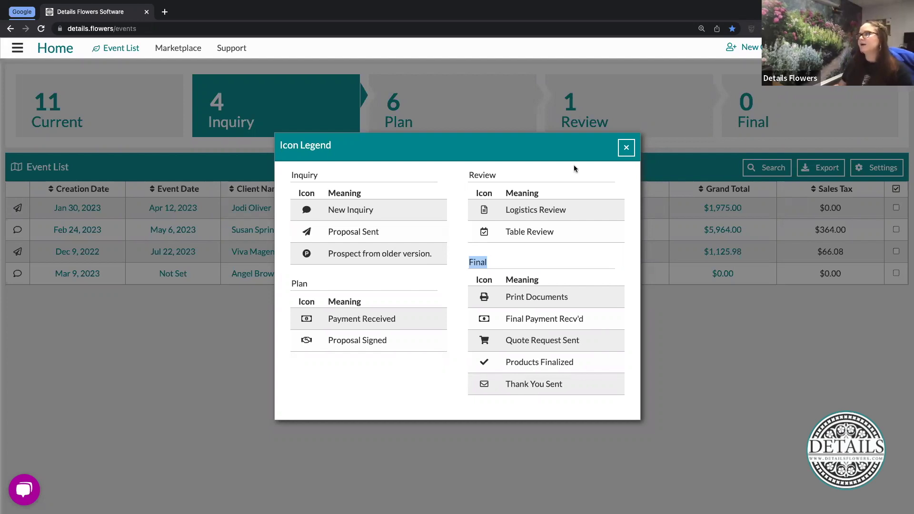
click(622, 152)
click(626, 148)
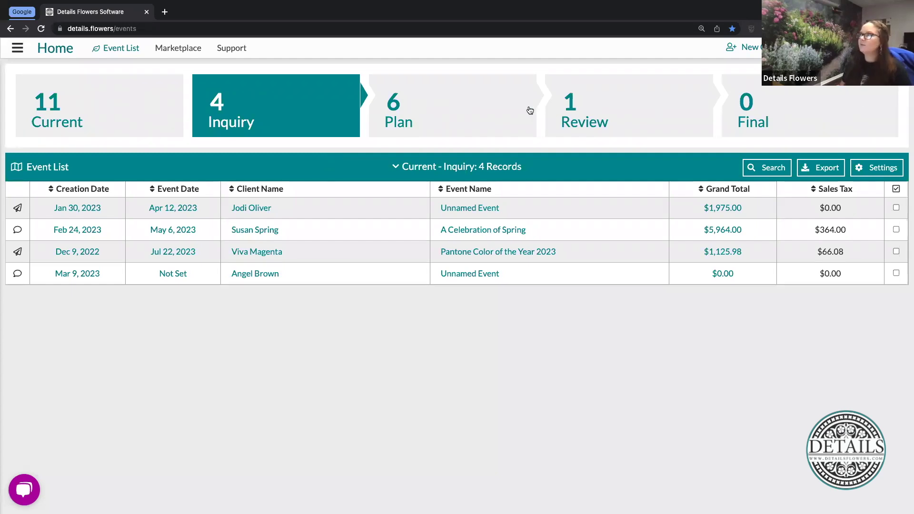
View the events in the Plan, Review and Inquiry stages, and return to all Current events
click(481, 115)
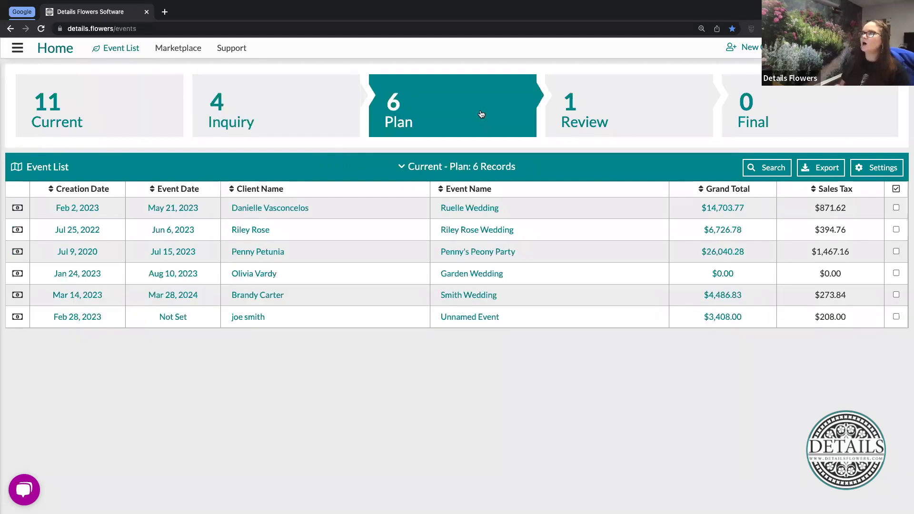
click(609, 116)
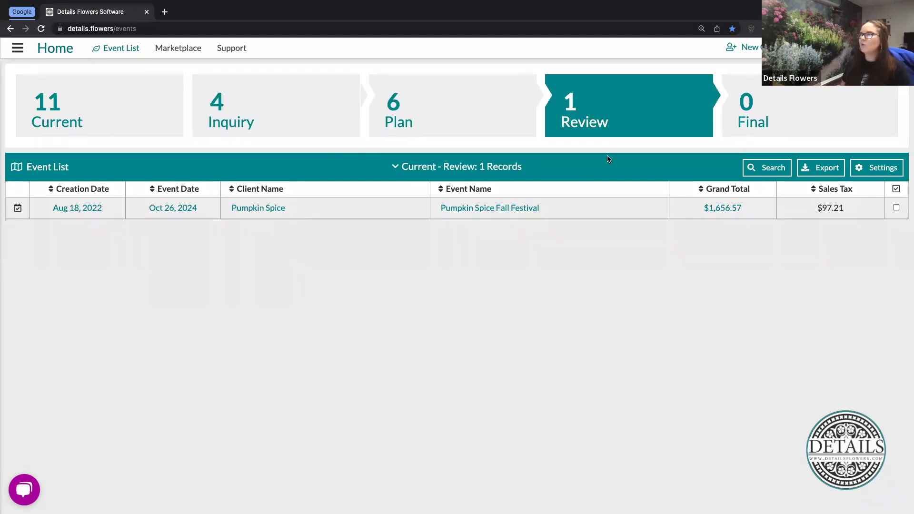
click(508, 102)
click(254, 98)
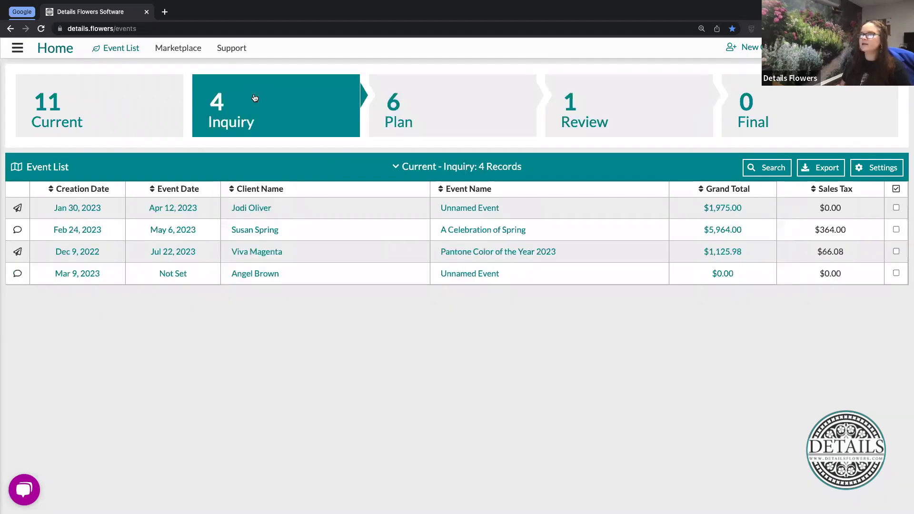
click(117, 116)
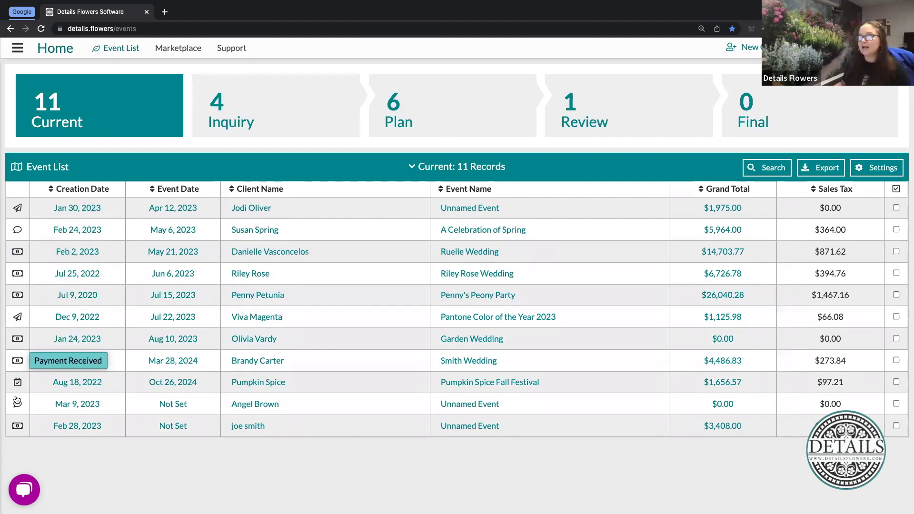
Set the status of the unnamed event dated Apr 12, 2023 to Table Review
click(18, 210)
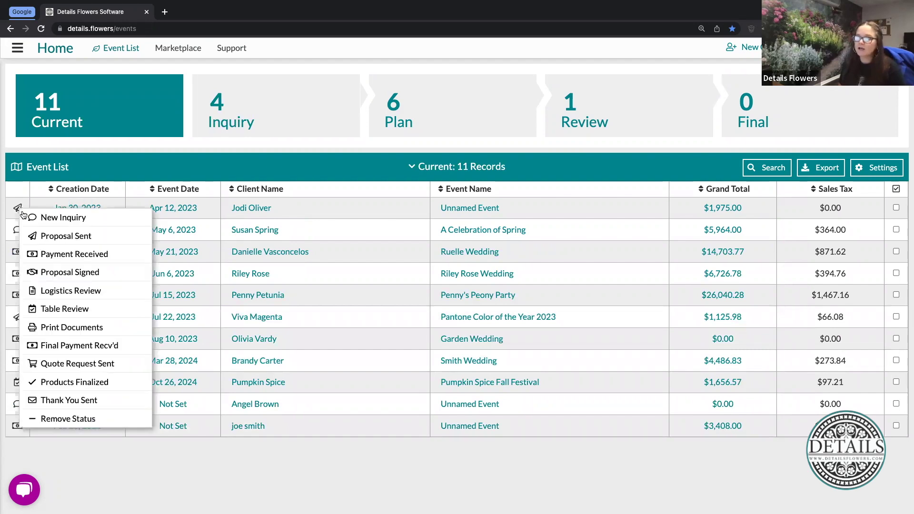
click(72, 310)
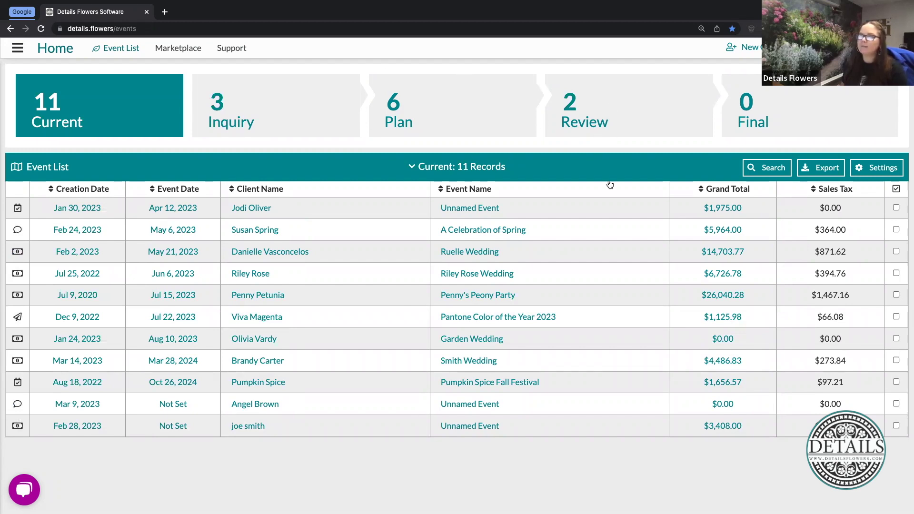
click(17, 209)
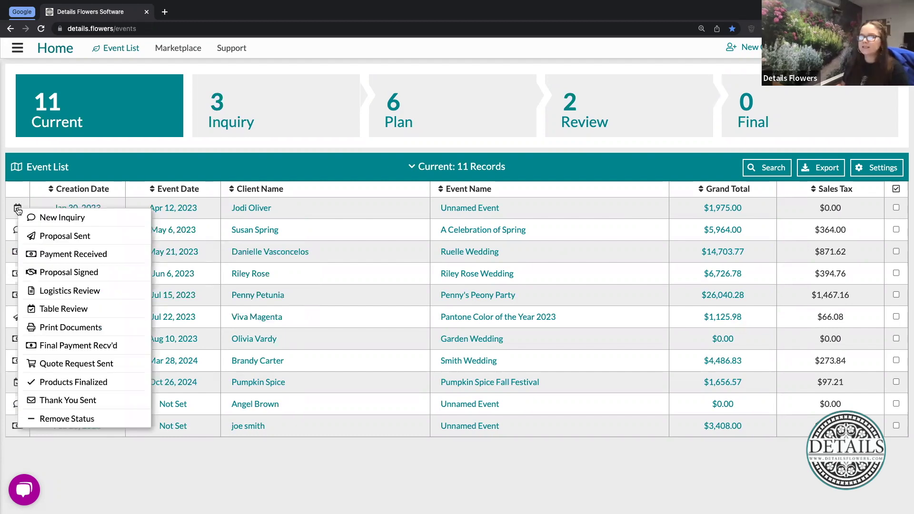
click(286, 472)
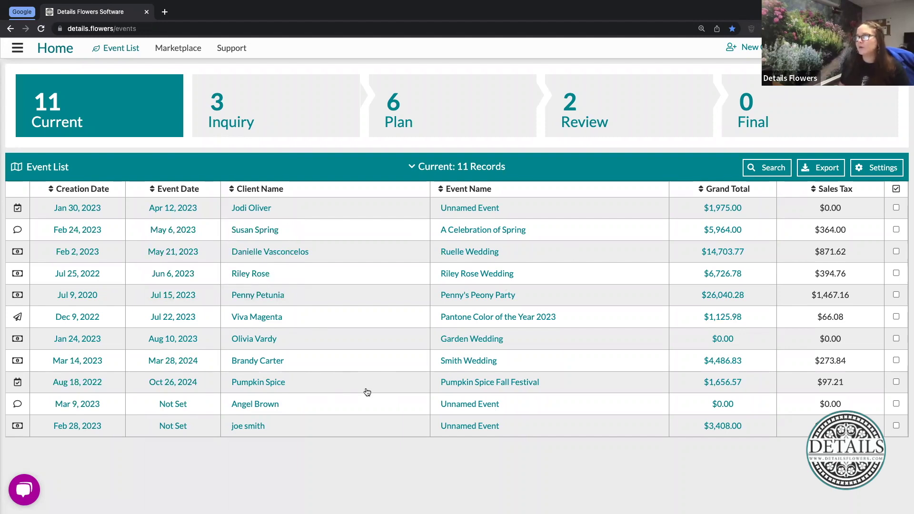
Examine the bulk actions offered for a selected current event and for a selected event in the Did Not Book view
click(411, 168)
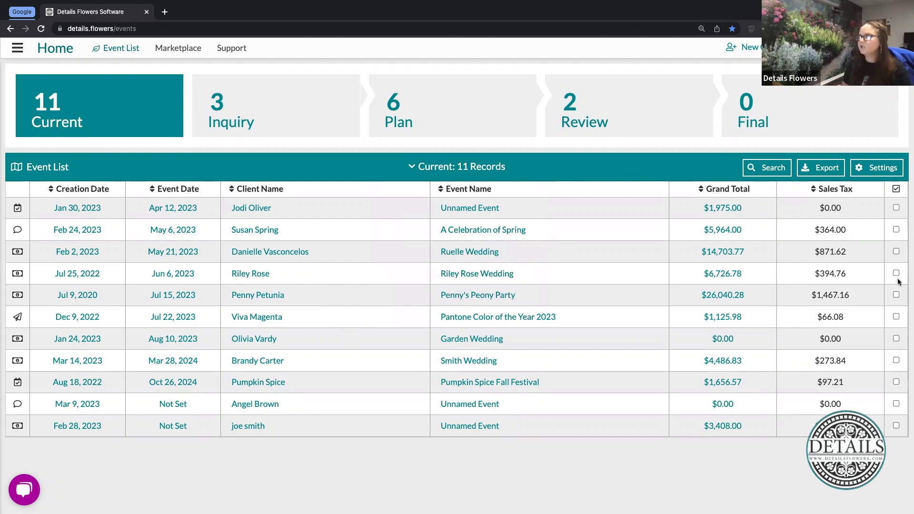
click(895, 208)
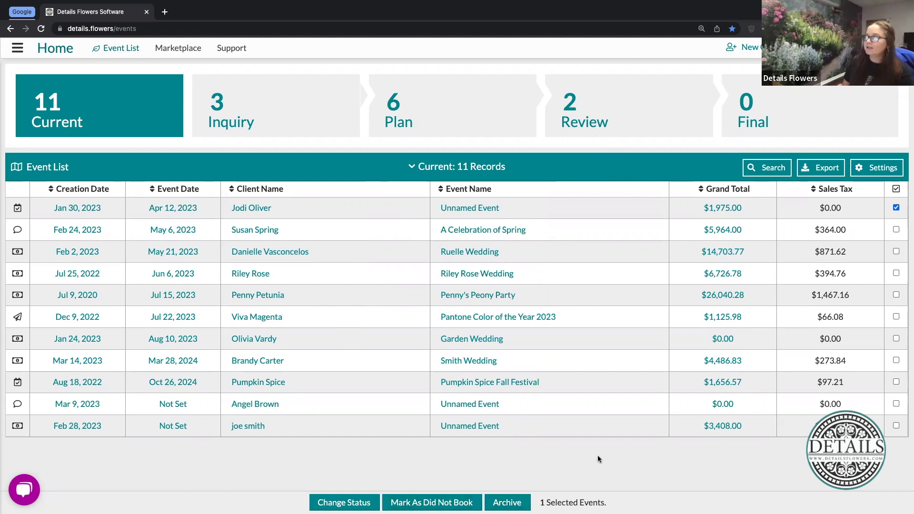
click(412, 166)
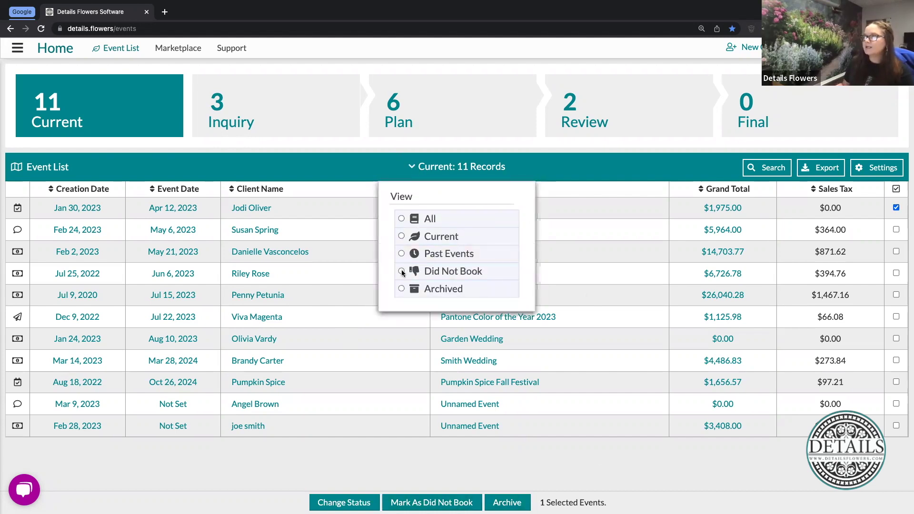
click(402, 272)
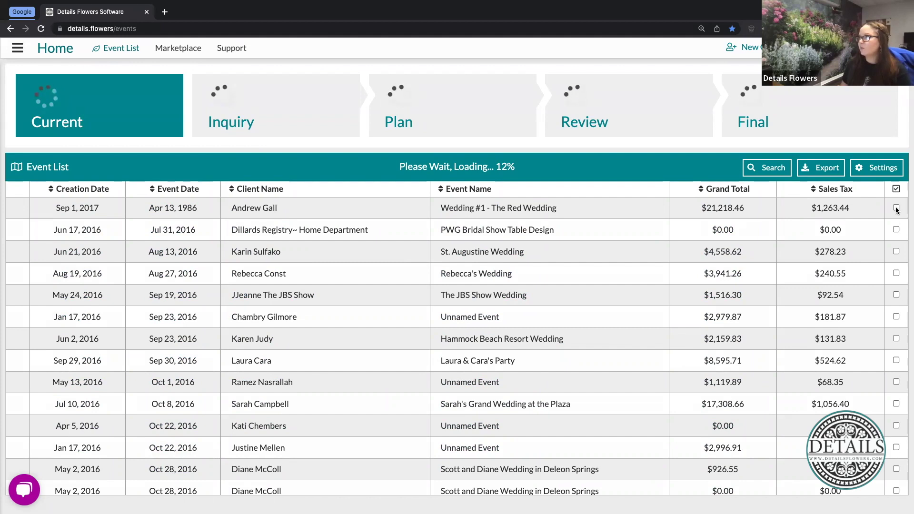
click(895, 208)
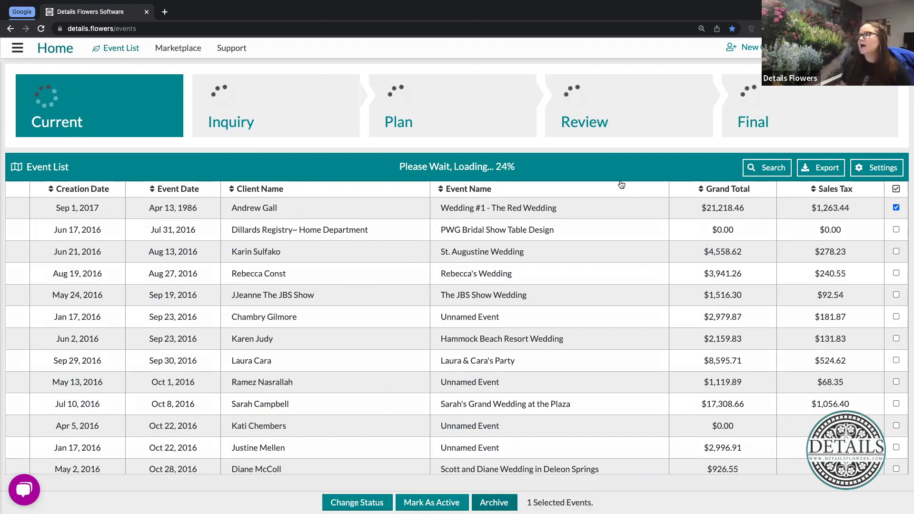
click(896, 208)
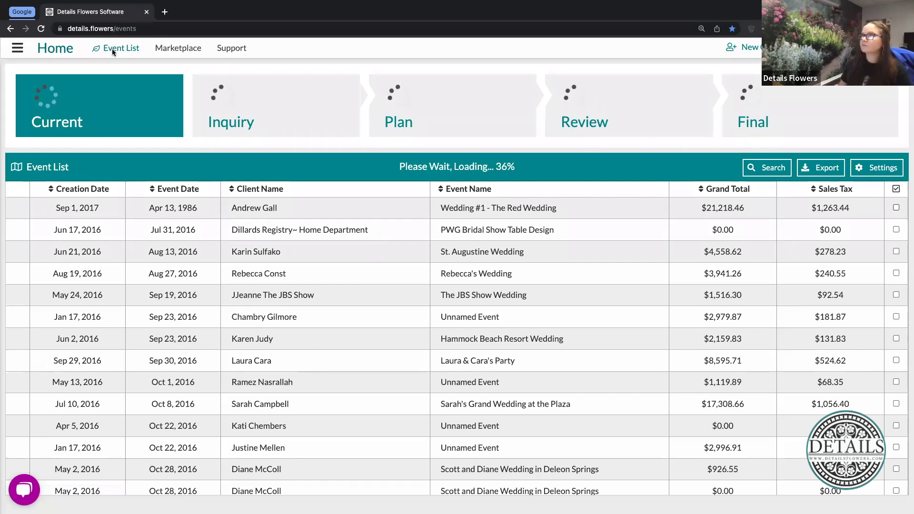
Leave the Did Not Book view by reloading the site at details.flowers to get the current event list
click(9, 30)
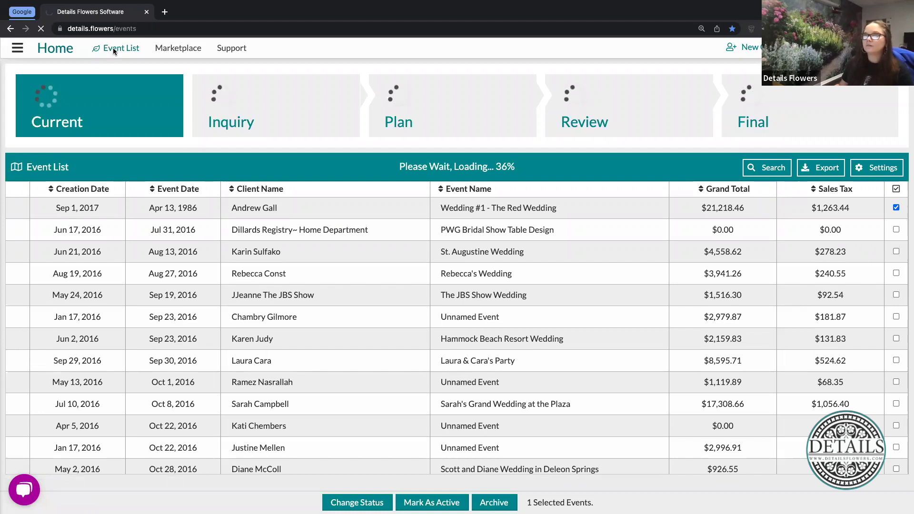
click(164, 27)
text(details.flowers)
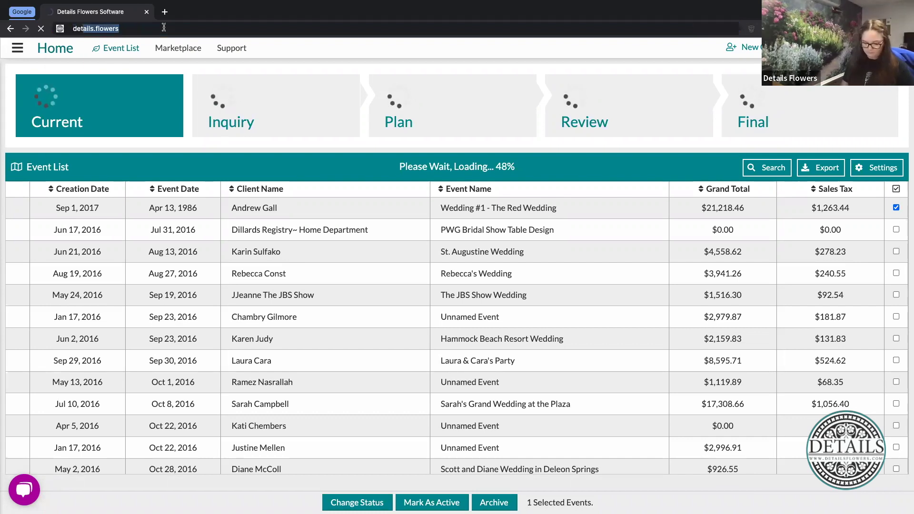
key(Return)
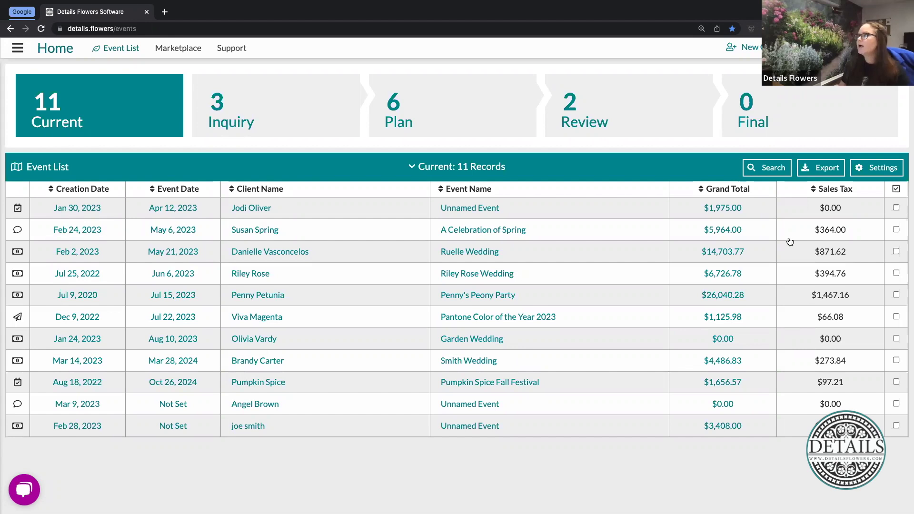
Make the Outstanding Balance and Last Payment columns visible in the event list table settings, save, and view the updated table
click(882, 168)
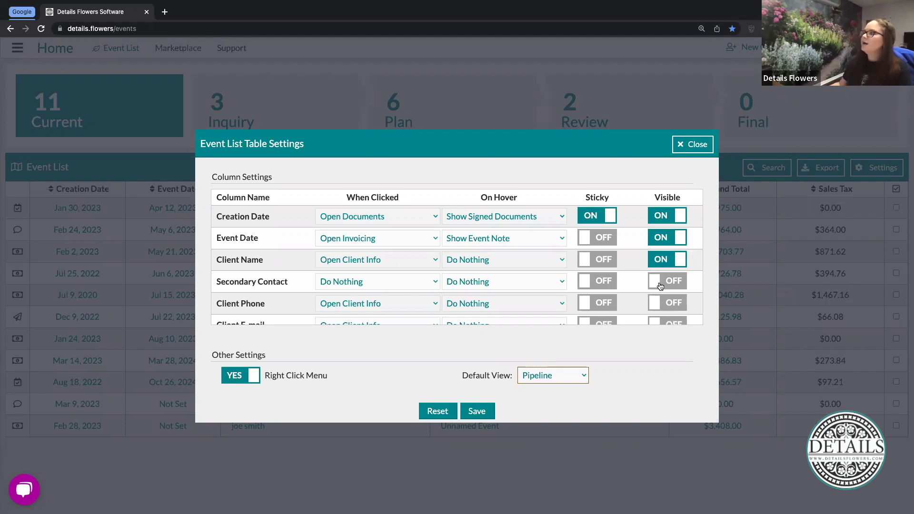
scroll(673, 277, down, 3)
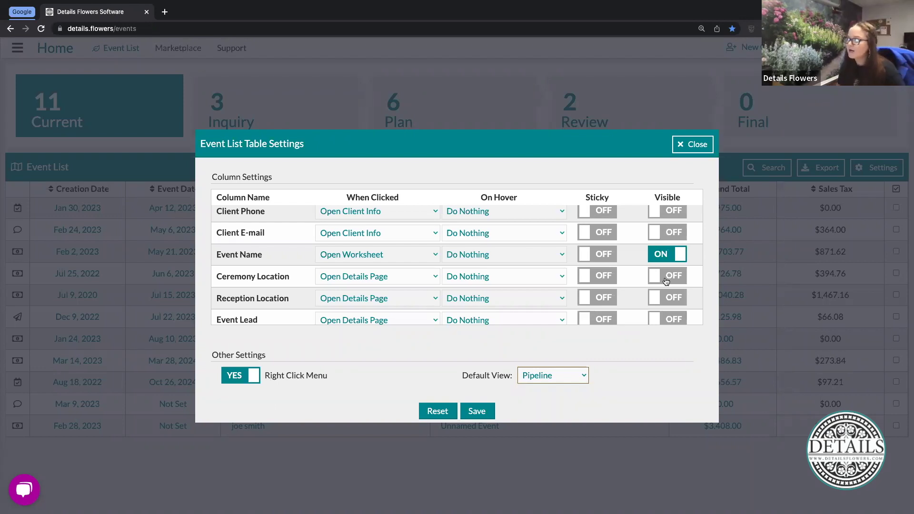
scroll(665, 278, down, 2)
scroll(666, 280, down, 3)
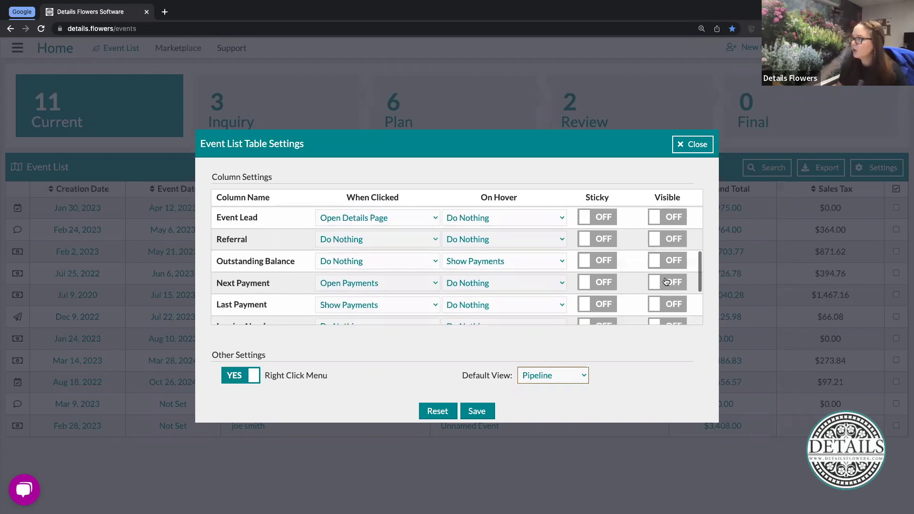
click(667, 264)
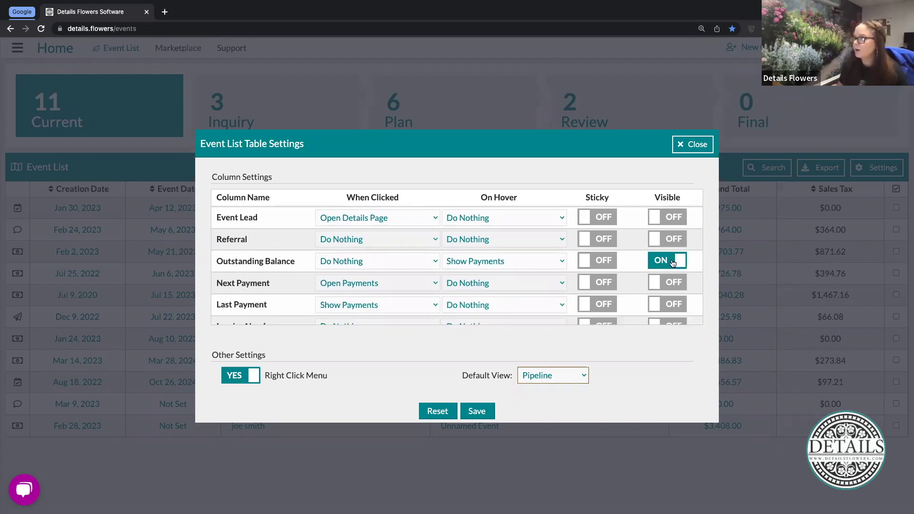
click(672, 306)
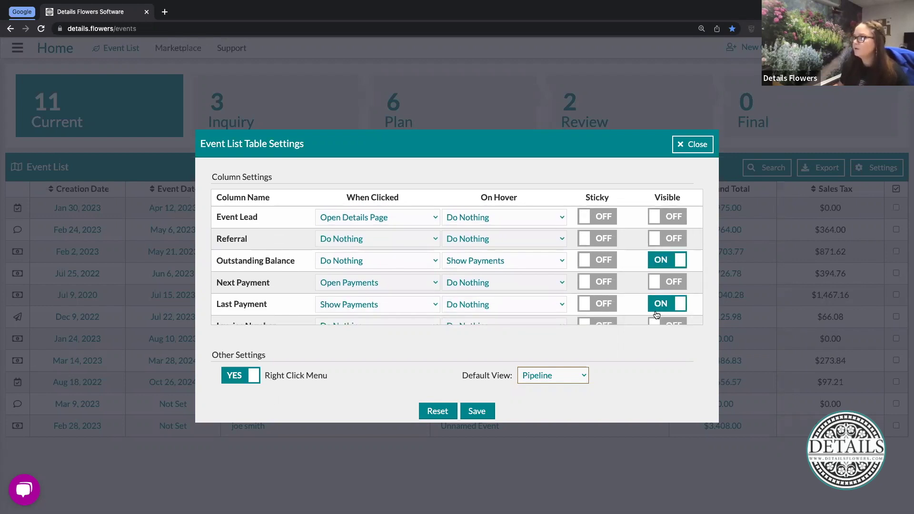
scroll(662, 312, down, 5)
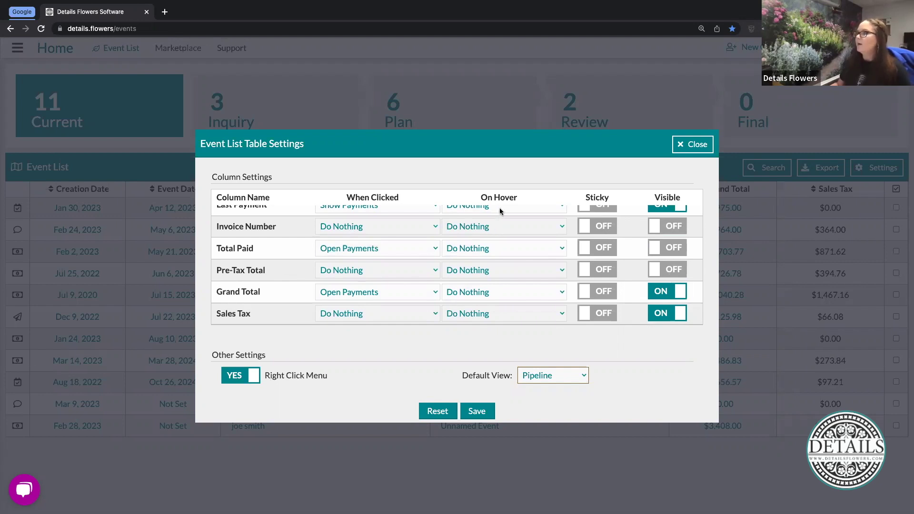
scroll(601, 312, up, 3)
scroll(602, 312, up, 5)
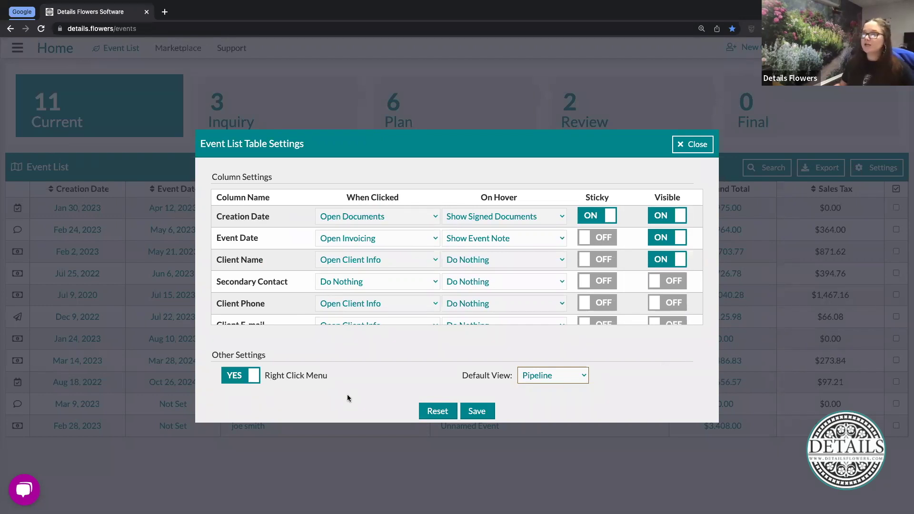
click(477, 411)
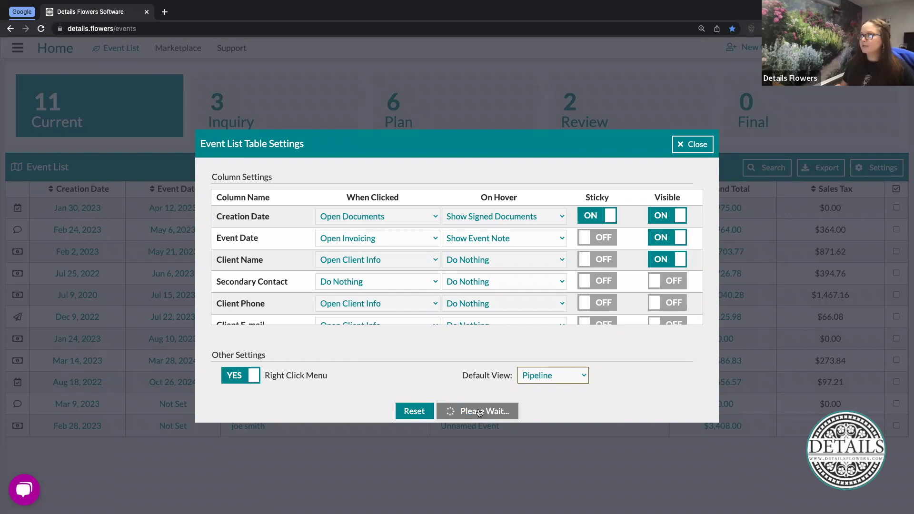
scroll(321, 330, right, 5)
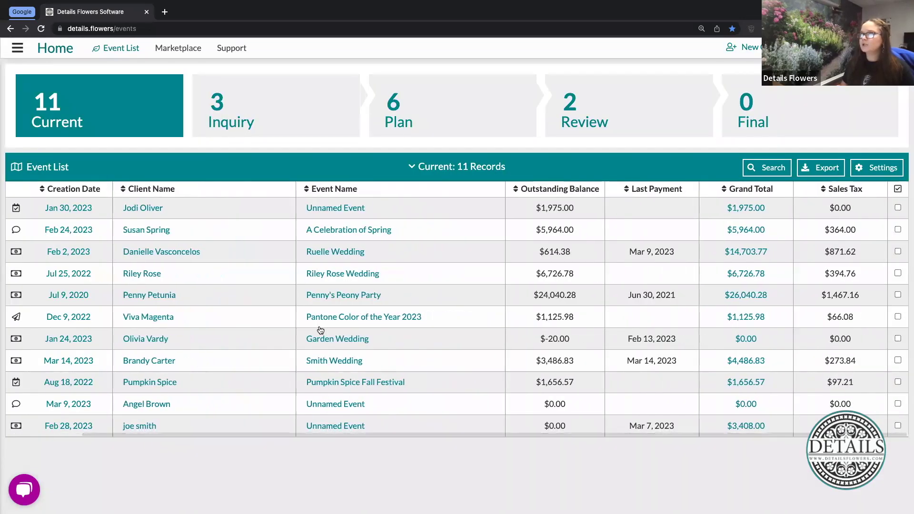
scroll(320, 330, left, 3)
scroll(321, 329, right, 2)
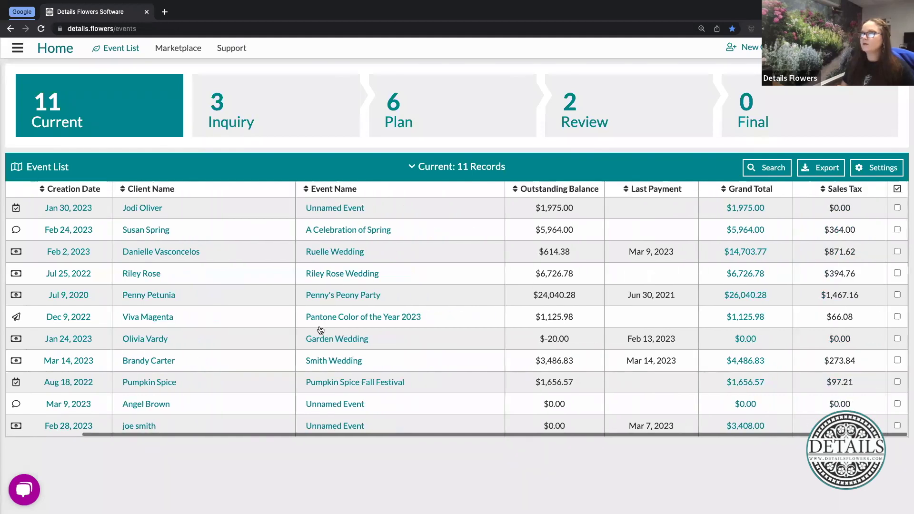
Examine the hover options for Event Date and the click actions for Client Name in the event list table settings
scroll(320, 330, left, 4)
scroll(321, 330, right, 3)
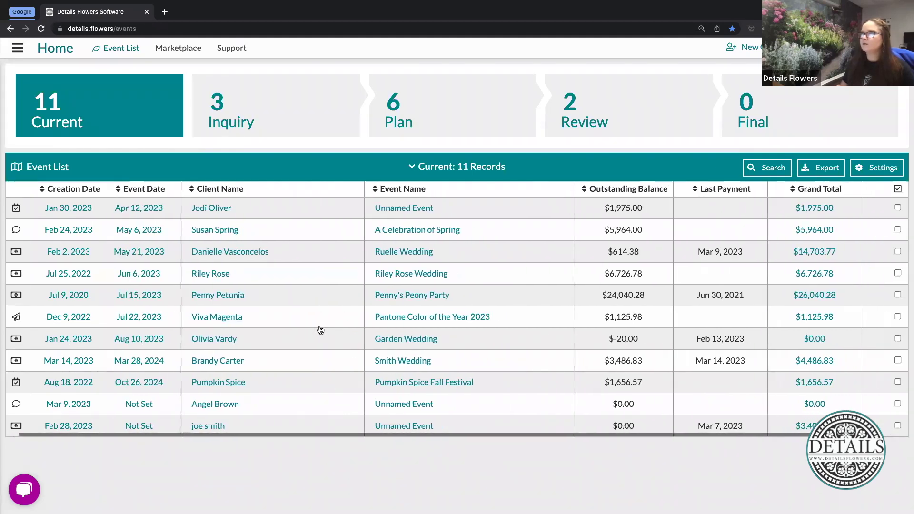
scroll(321, 329, left, 3)
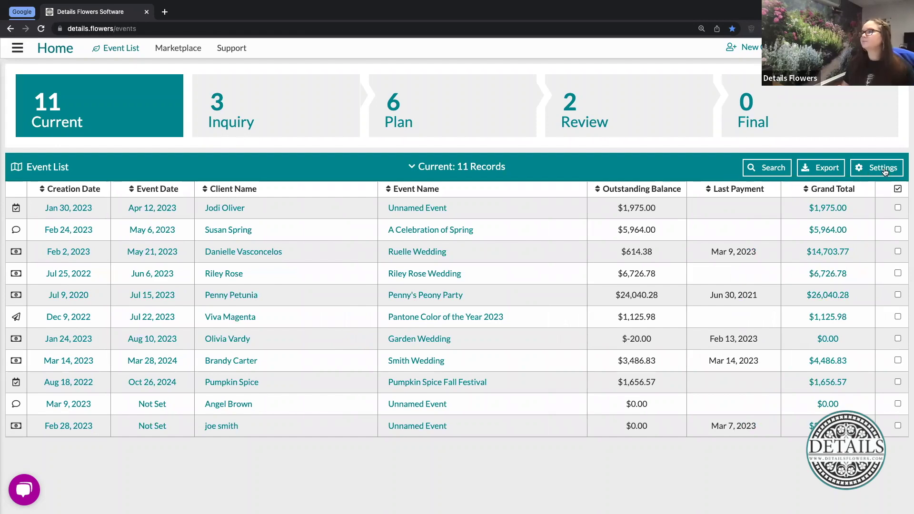
click(885, 172)
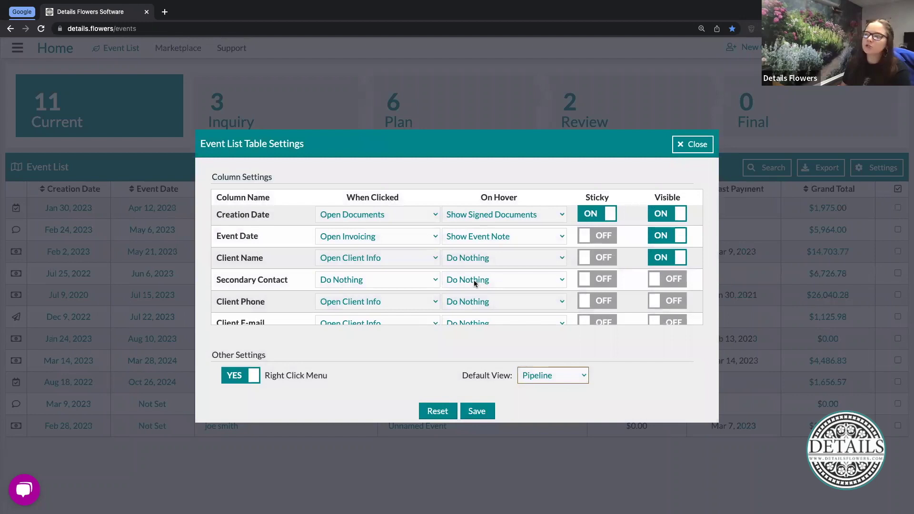
scroll(473, 280, up, 1)
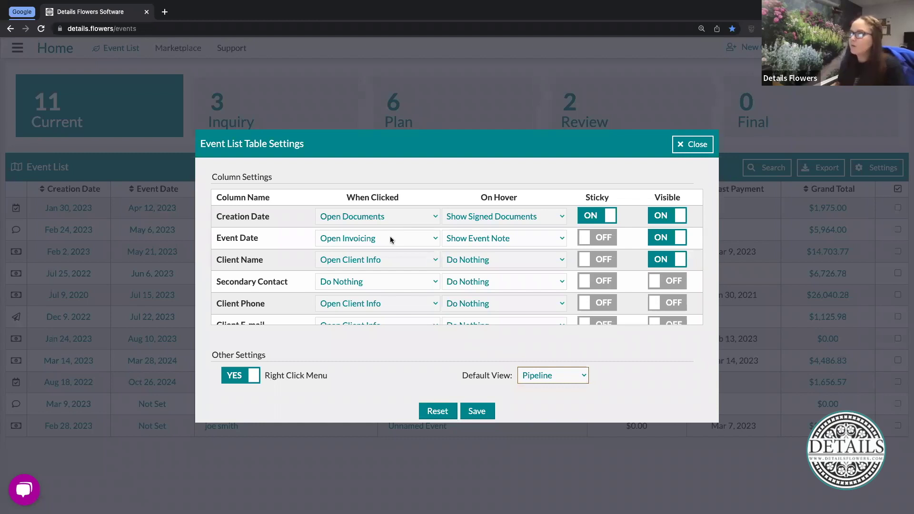
drag(254, 241, 212, 239)
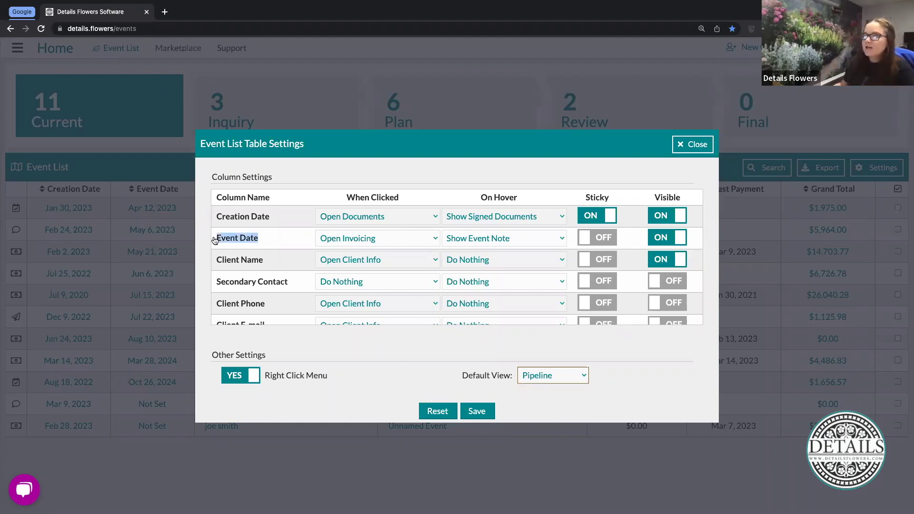
click(515, 238)
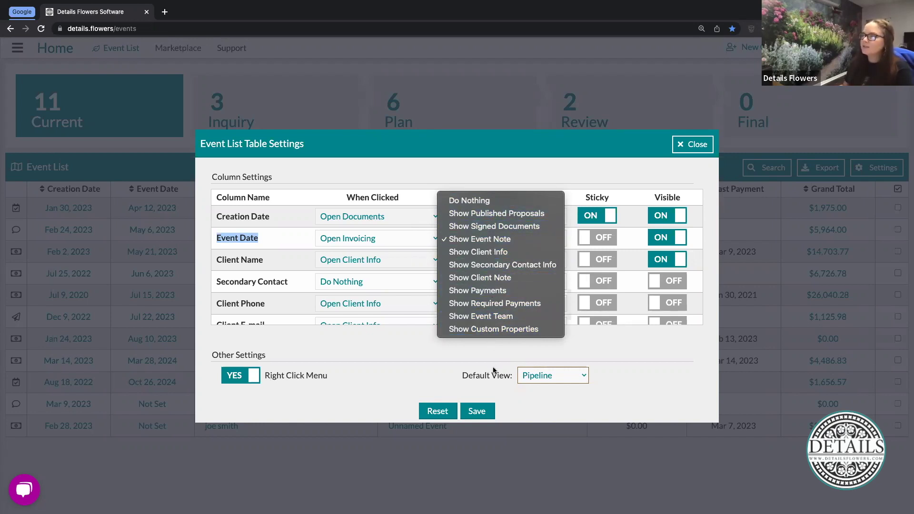
click(500, 354)
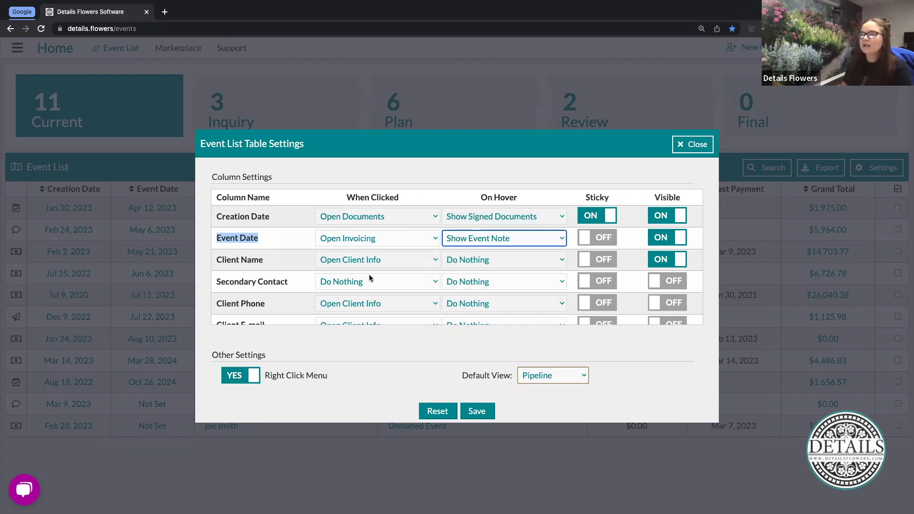
click(426, 258)
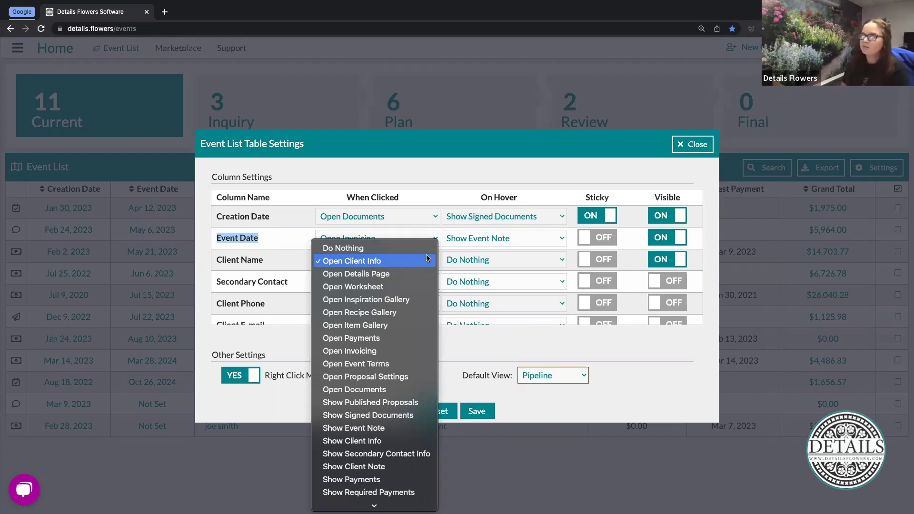
click(504, 362)
Examine the click actions available for the Ceremony Location and Event Name columns
scroll(361, 274, down, 2)
scroll(360, 274, down, 4)
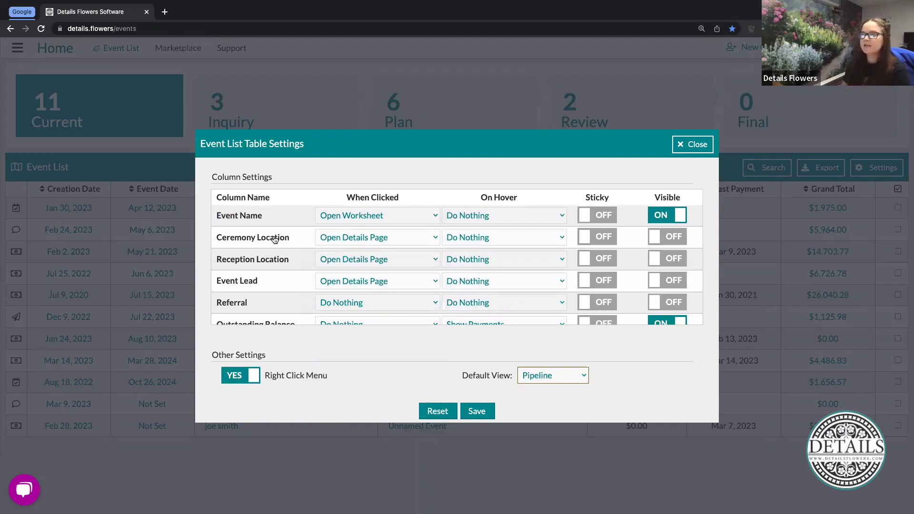
click(412, 236)
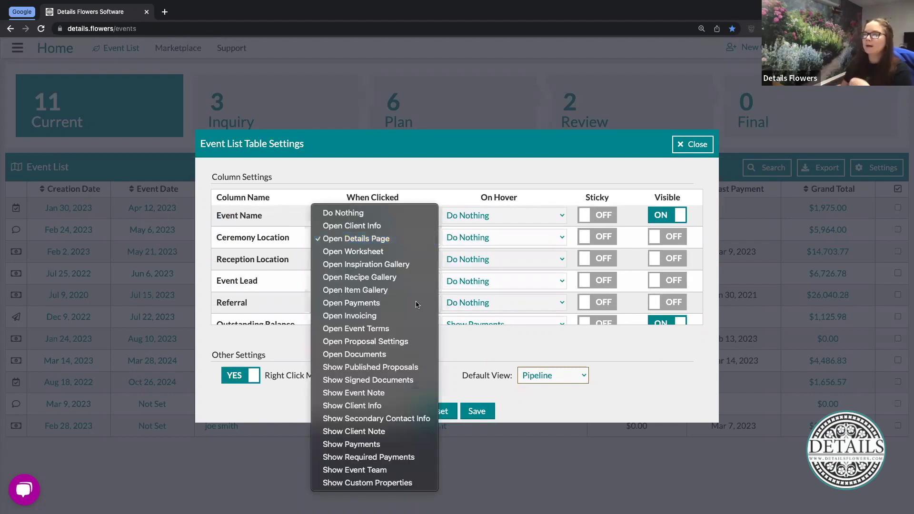
key(Escape)
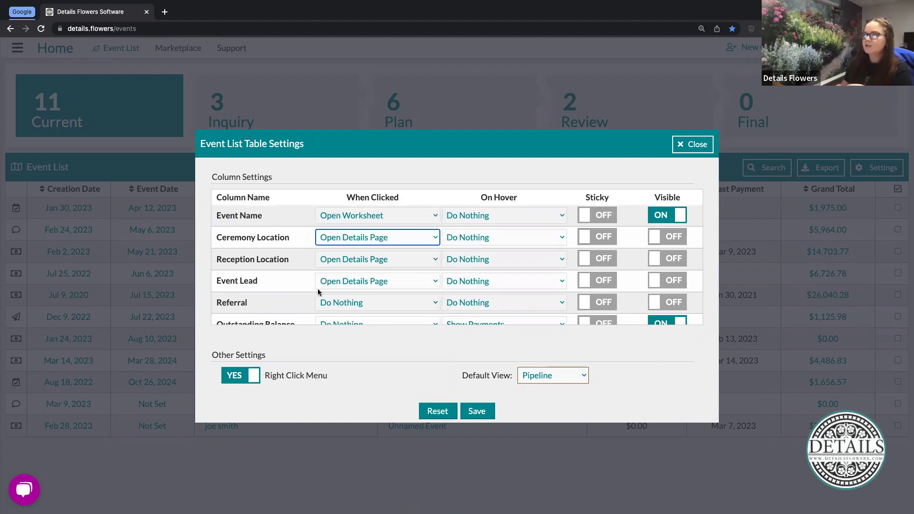
scroll(267, 265, up, 3)
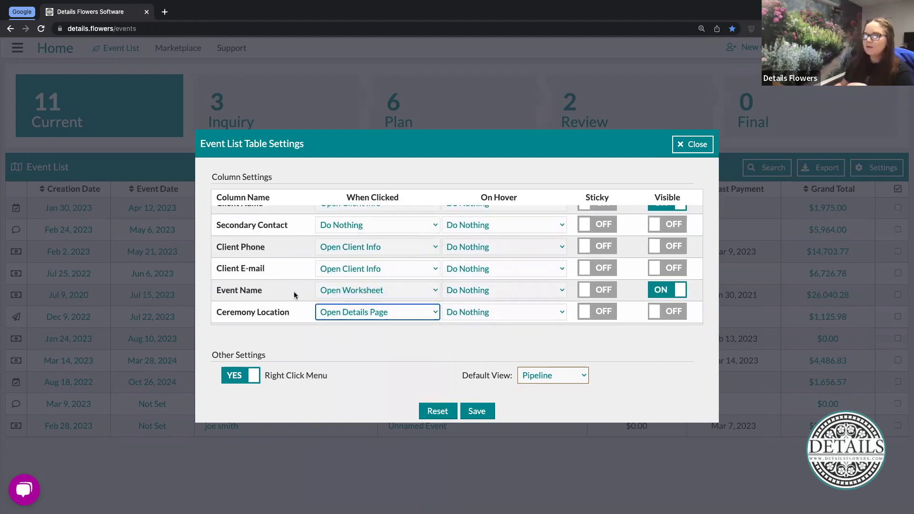
click(384, 292)
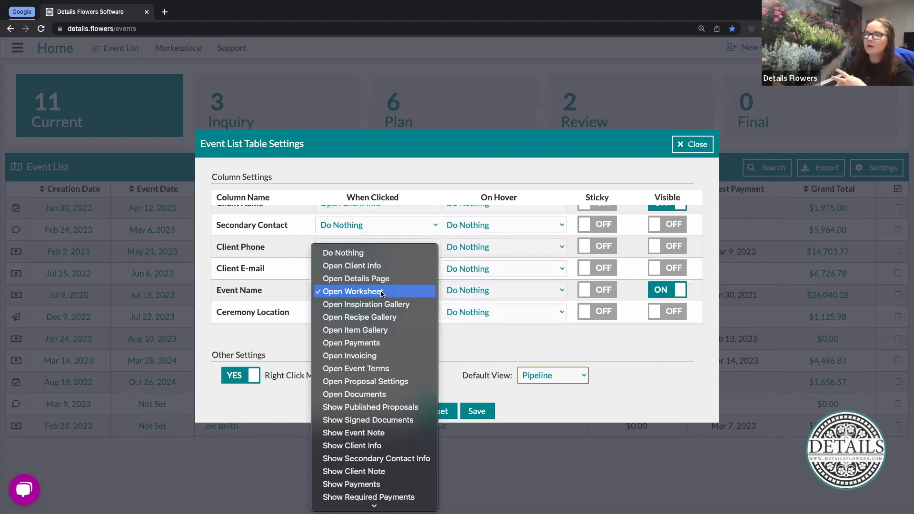
click(376, 291)
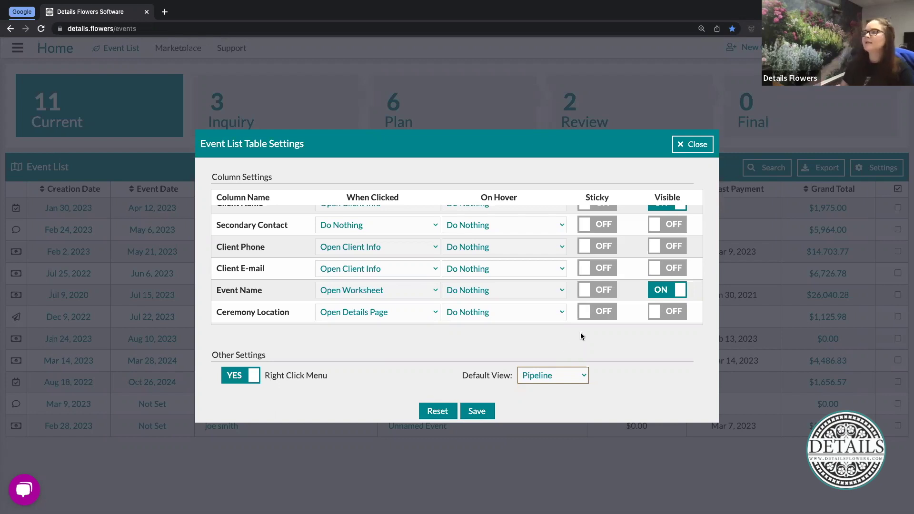
Review the Default View options, keep Pipeline, and save the event list table settings
scroll(407, 271, up, 2)
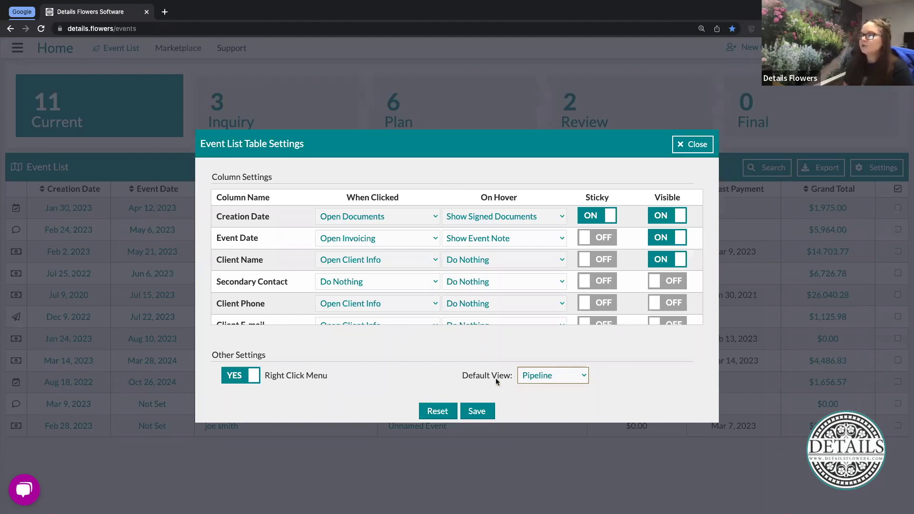
drag(459, 377, 512, 373)
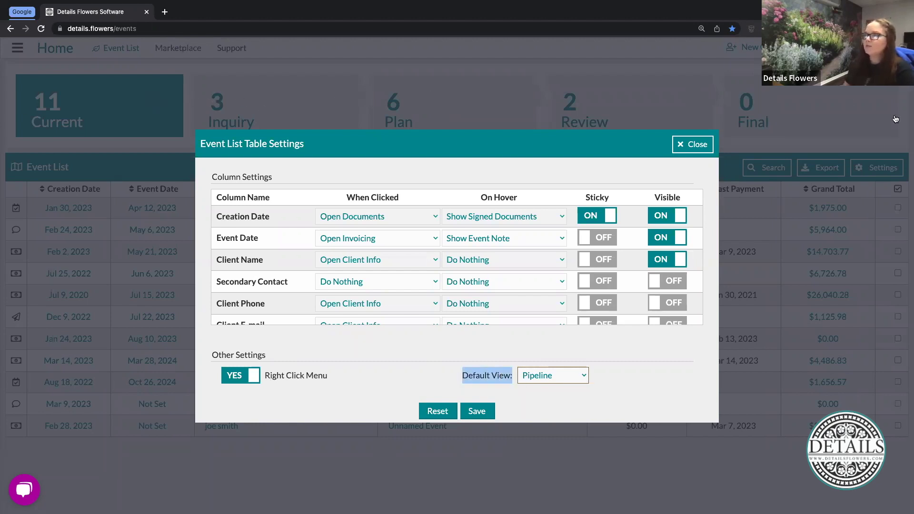
click(578, 376)
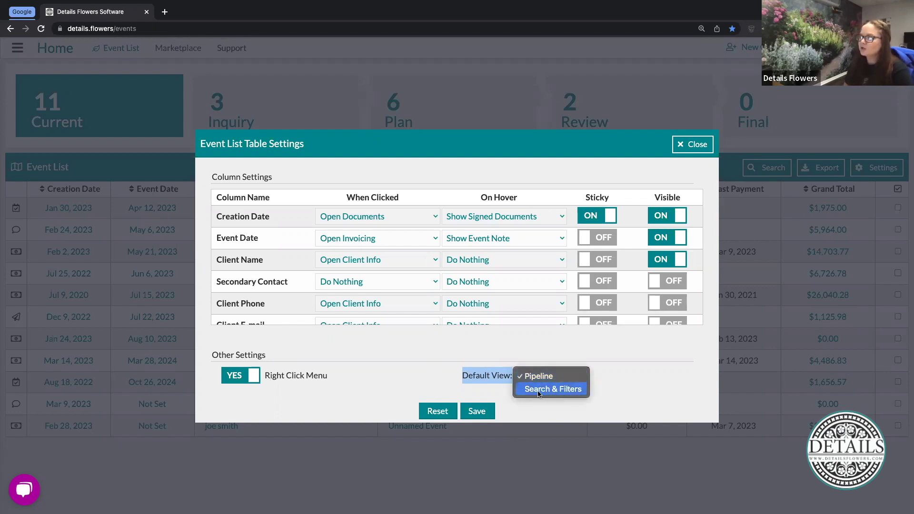
click(621, 379)
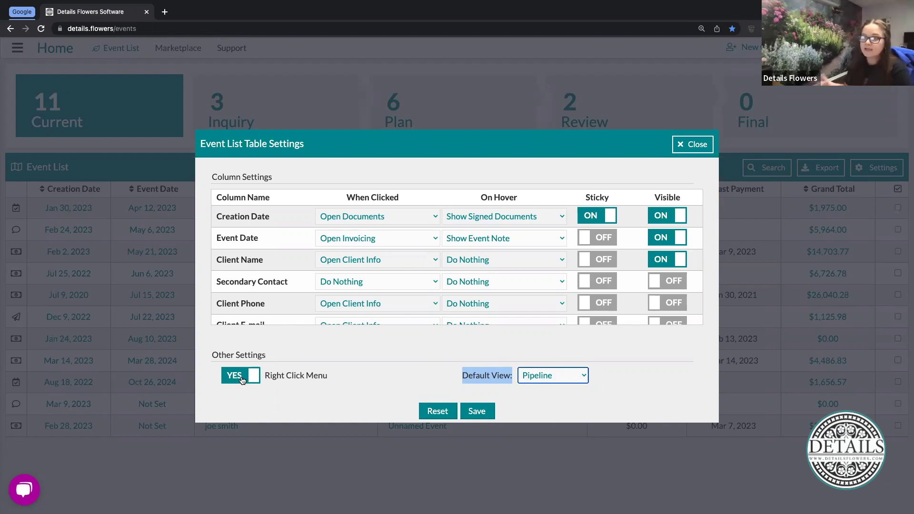
click(477, 412)
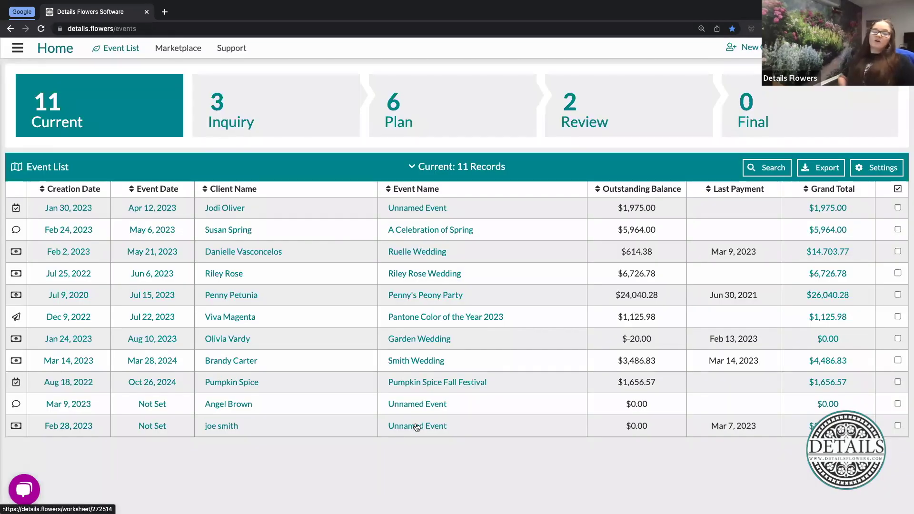
Examine the context menu of page shortcuts for the unnamed event dated Apr 12, 2023
right_click(298, 207)
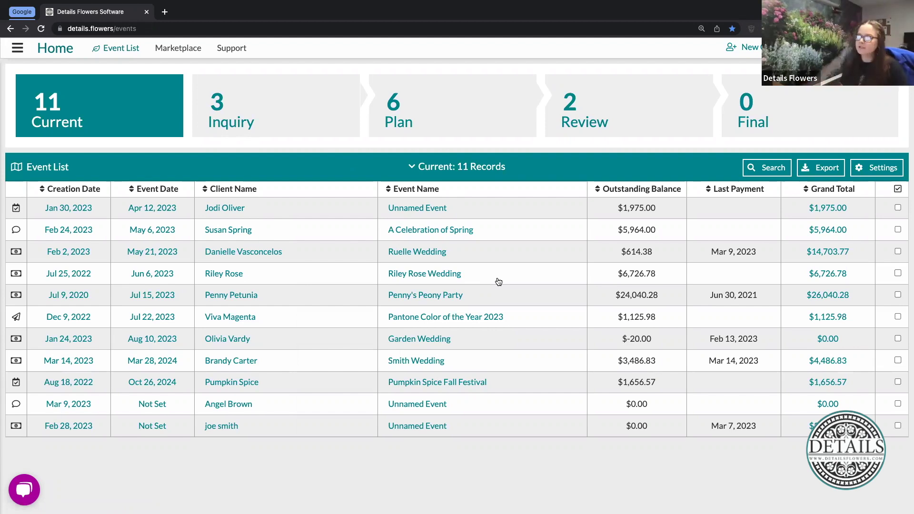
click(516, 215)
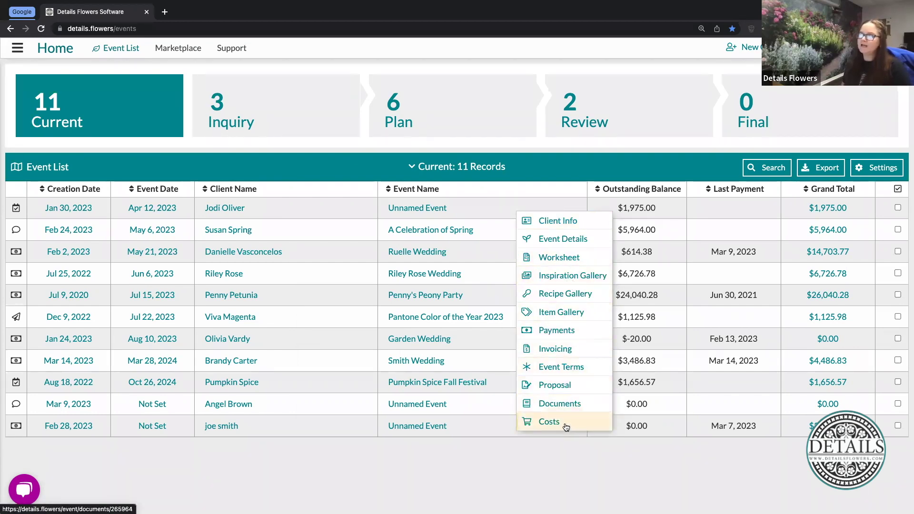
click(505, 476)
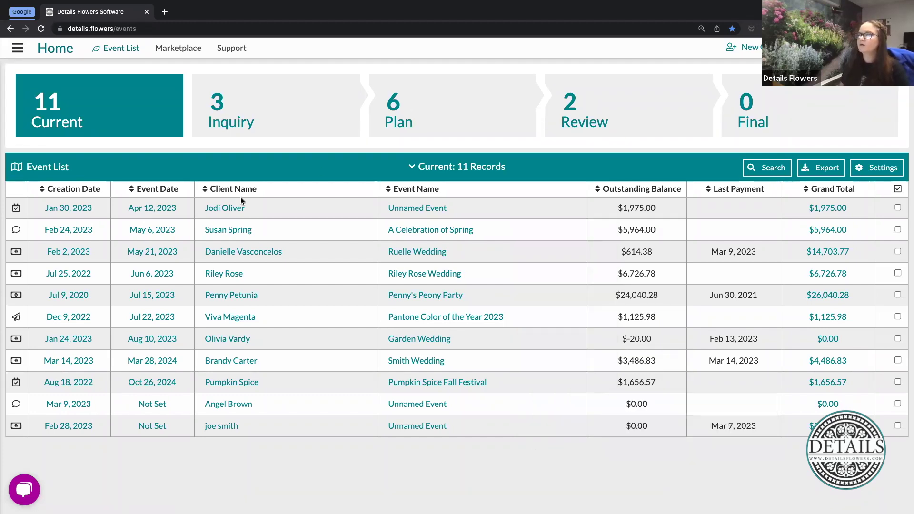
Show the event search filters in place of the pipeline and review the Contact Name, Event Name and View filters
click(768, 169)
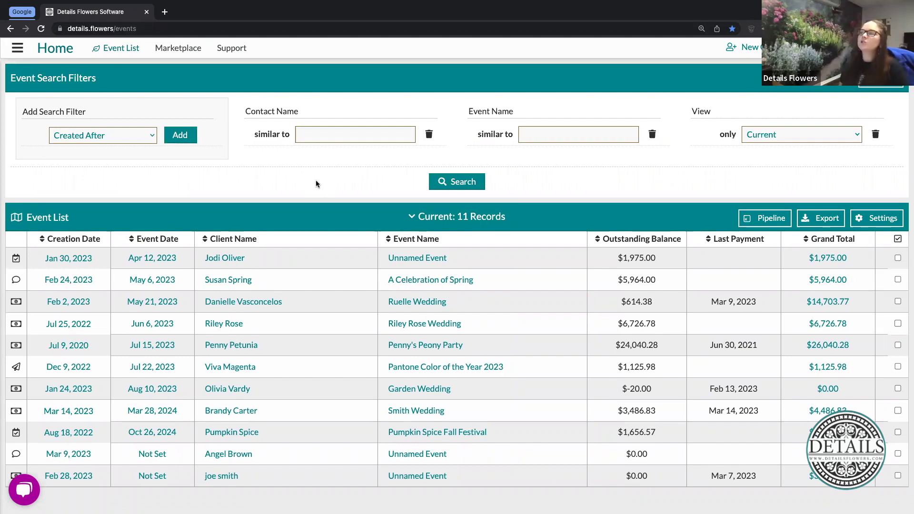
drag(245, 112, 305, 115)
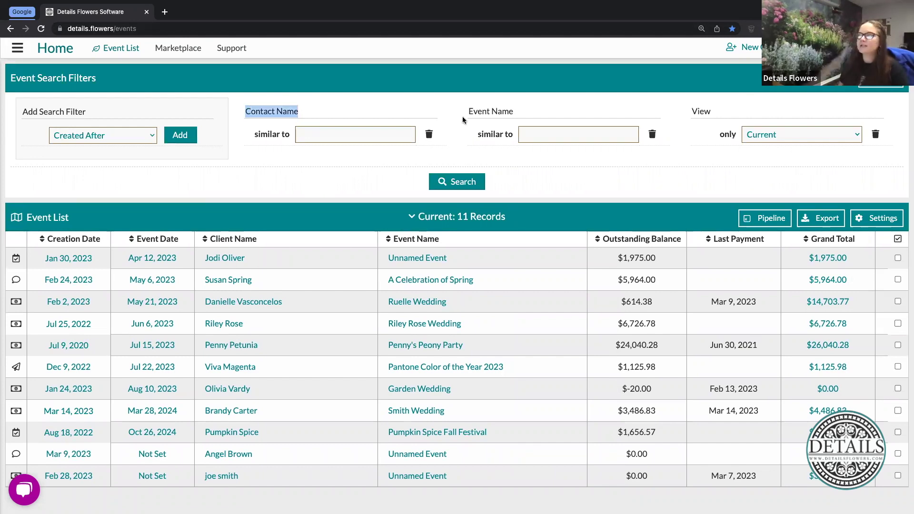
drag(469, 112, 514, 114)
drag(718, 113, 697, 114)
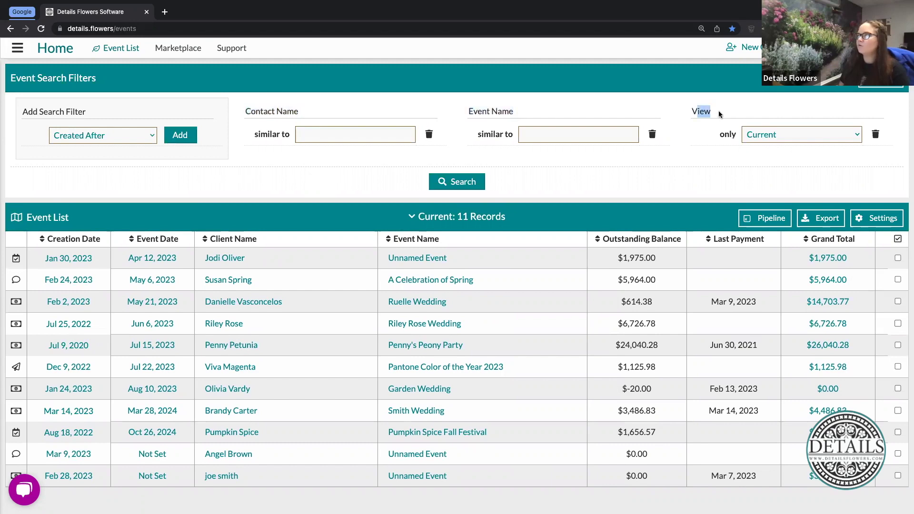
click(684, 153)
scroll(683, 153, down, 1)
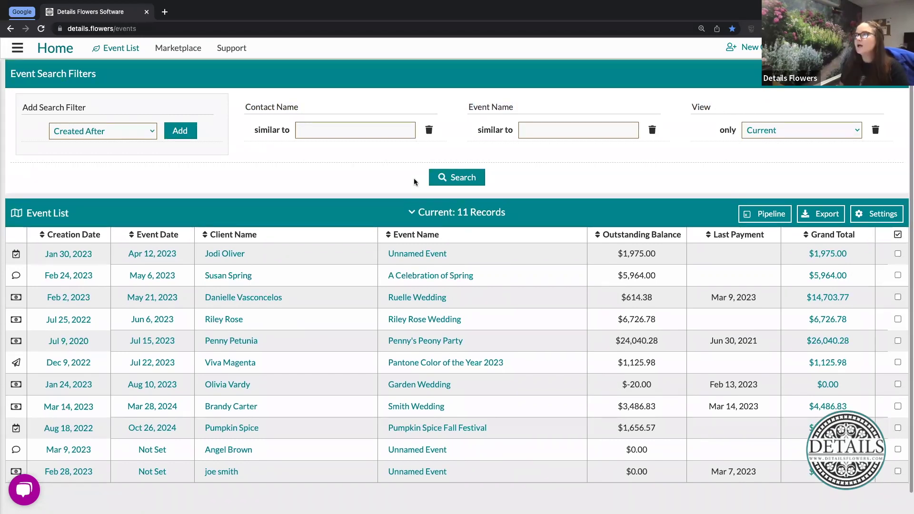
scroll(121, 142, up, 1)
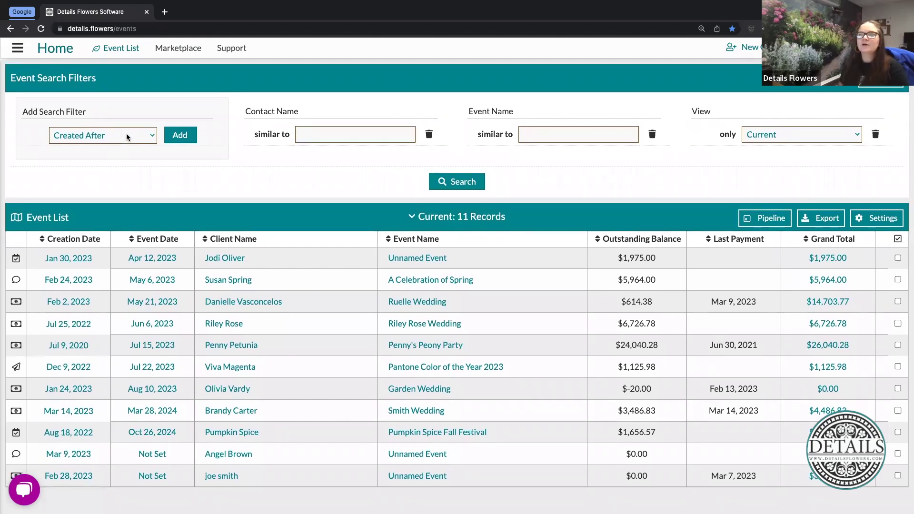
Add an Invoice Number filter to the event search and remove it again
click(127, 136)
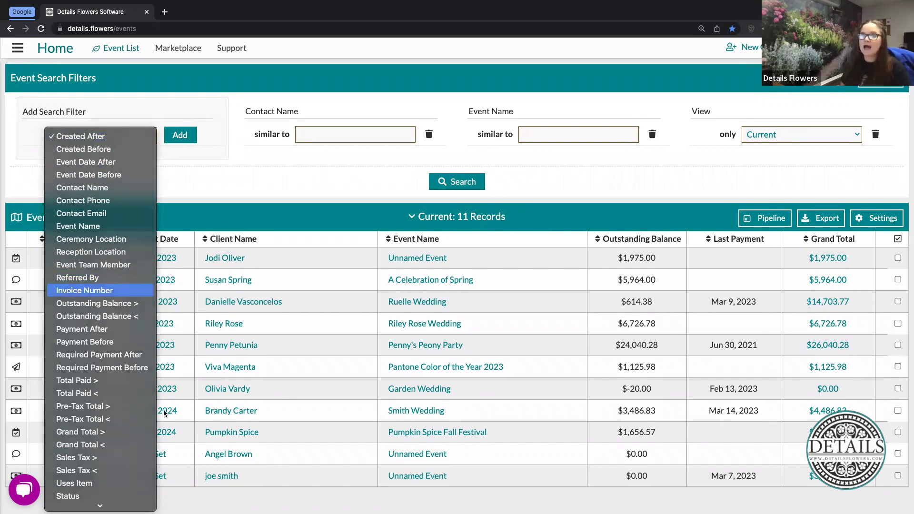
click(86, 291)
click(184, 137)
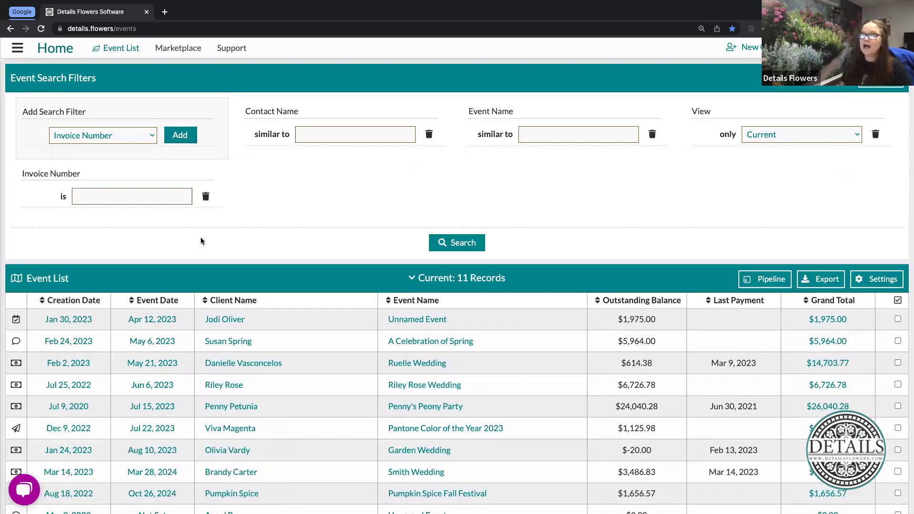
click(120, 199)
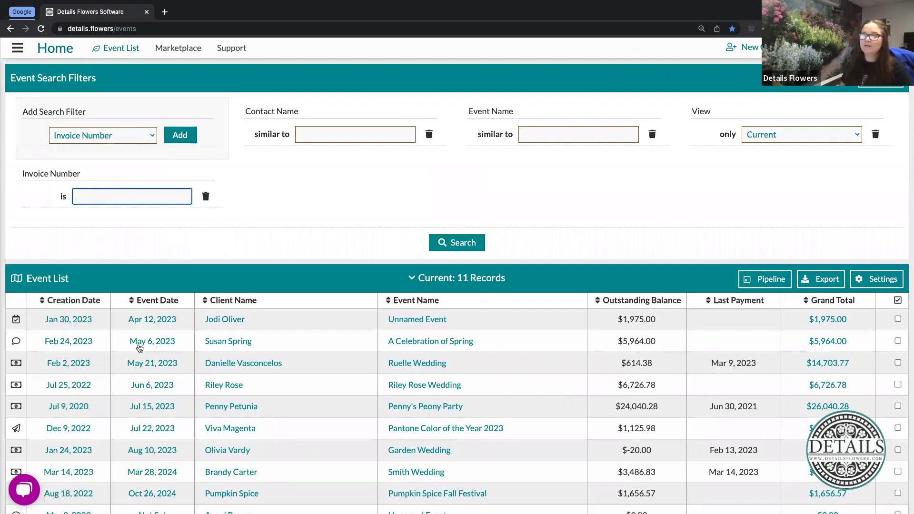
mouse_move(139, 349)
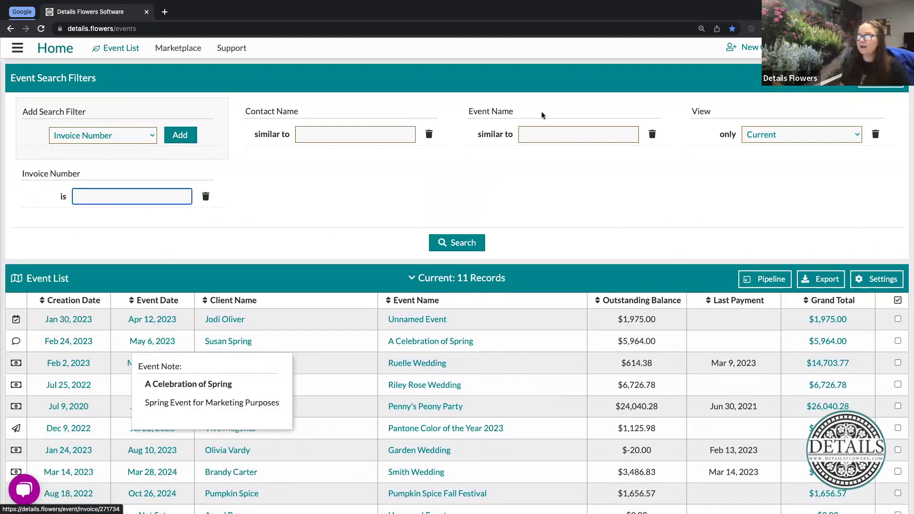
click(206, 196)
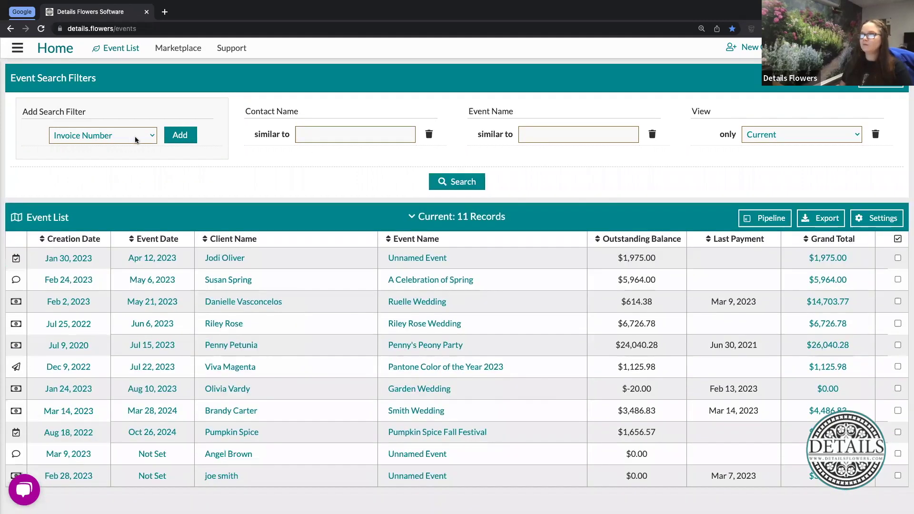
Add a Referred By search filter, set it to Google, and search the events
click(136, 139)
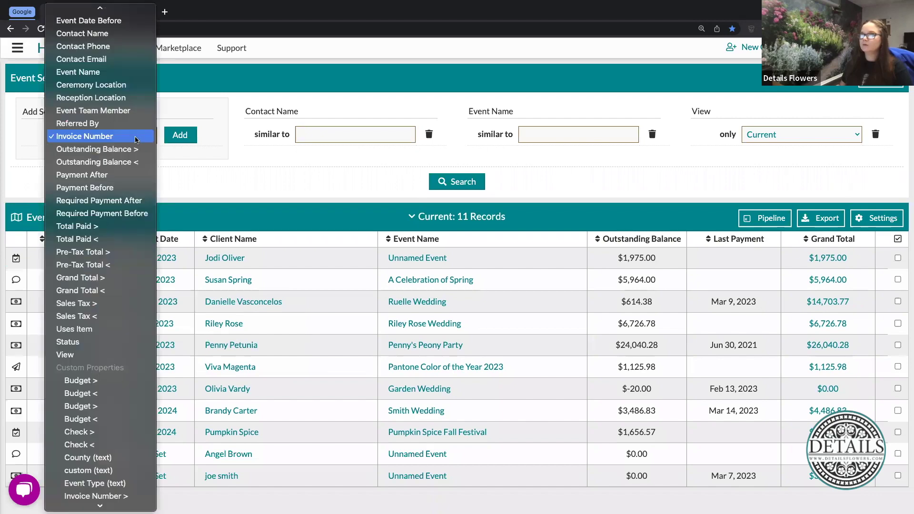
click(100, 123)
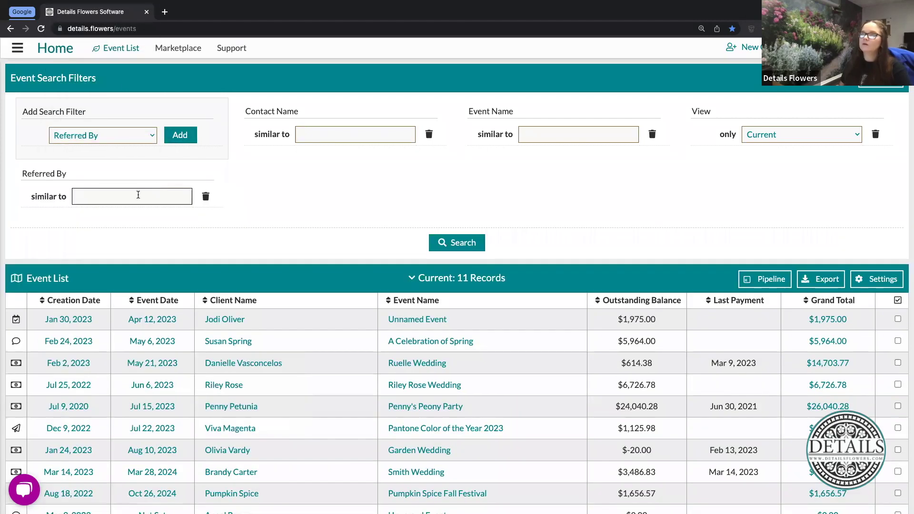
click(140, 196)
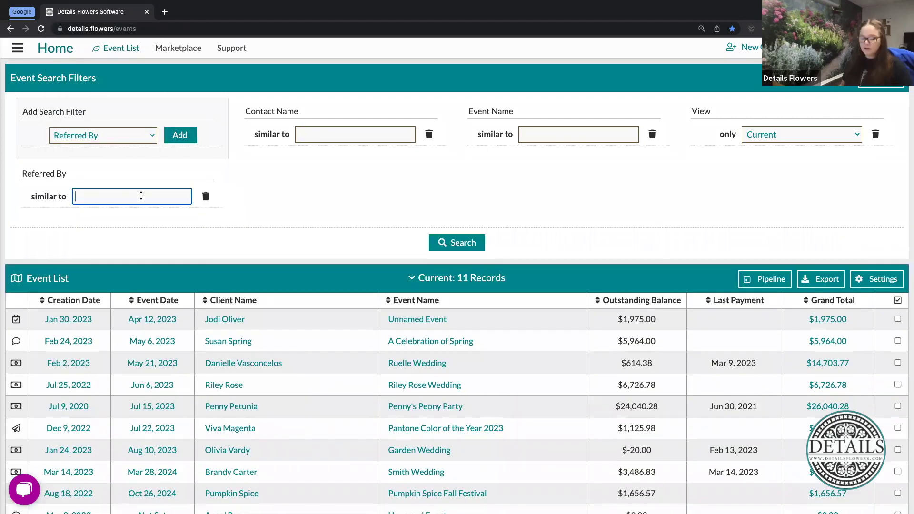
text(Google)
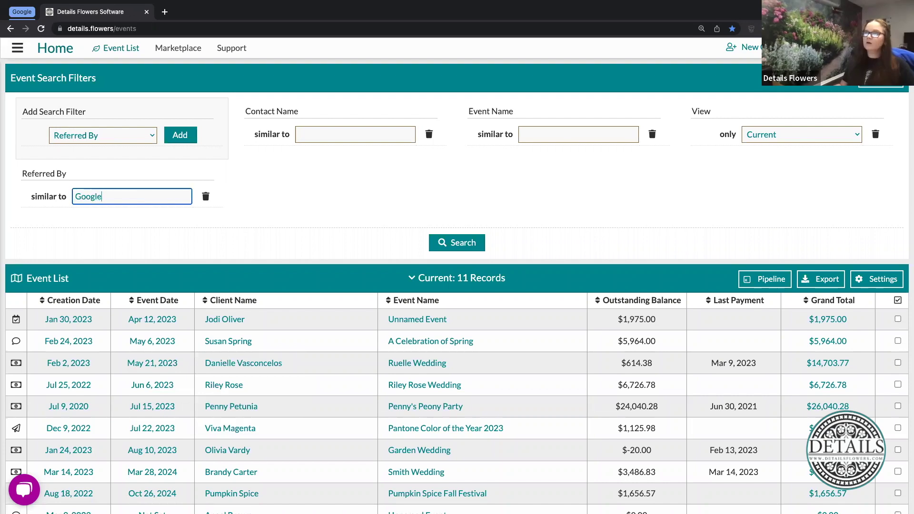
click(448, 244)
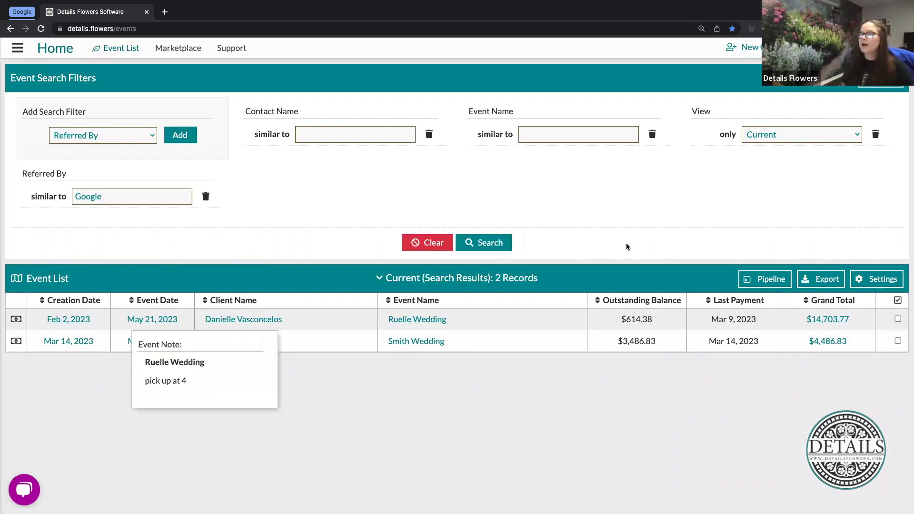
click(99, 196)
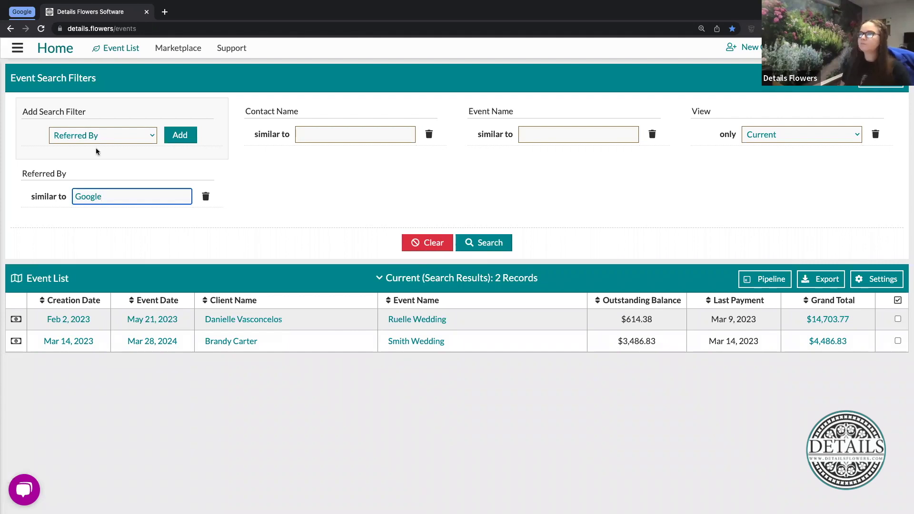
Add Created After and Created Before filters to the event search
click(144, 137)
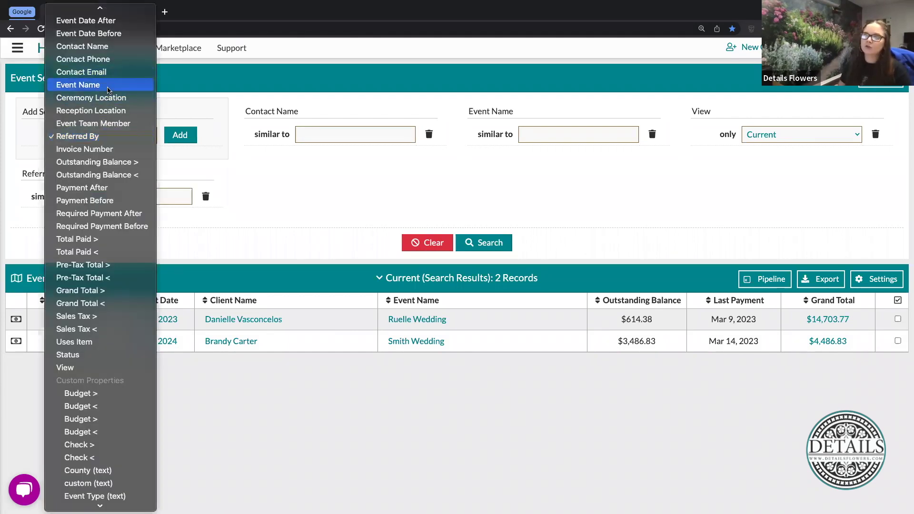
scroll(95, 88, up, 1)
click(94, 13)
click(169, 137)
click(127, 135)
click(81, 149)
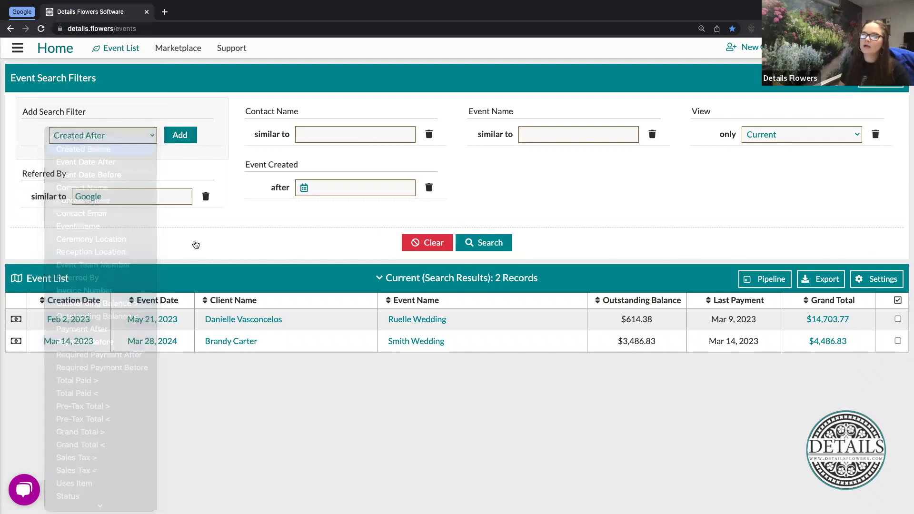
click(180, 135)
Set the Event Created after date to February 28 2023
click(350, 187)
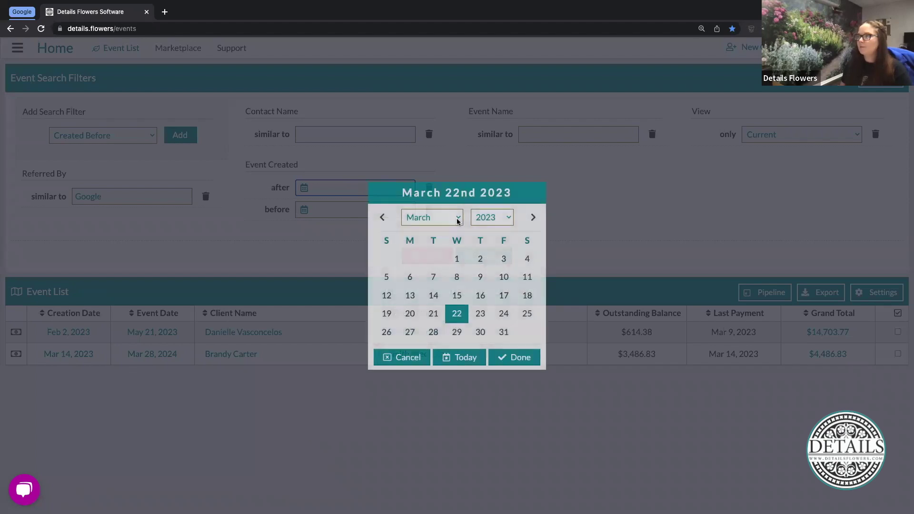
click(455, 218)
click(445, 205)
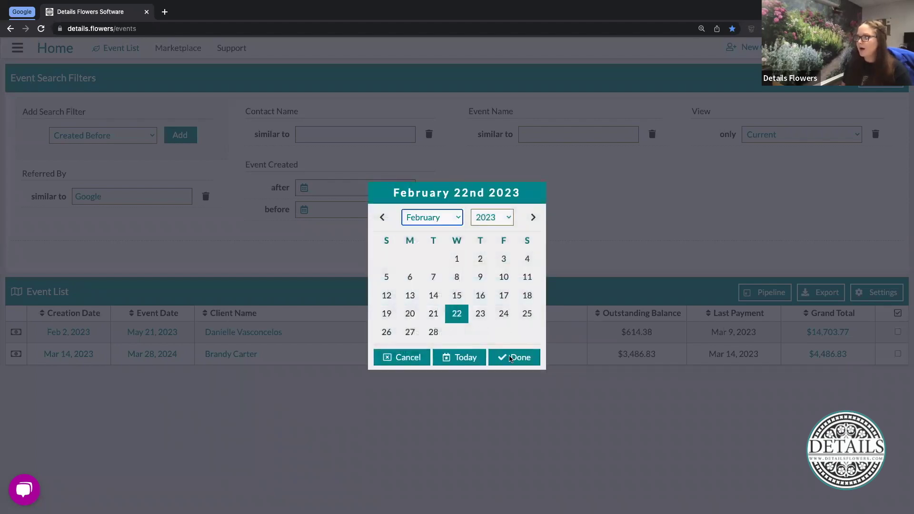
click(433, 332)
click(517, 357)
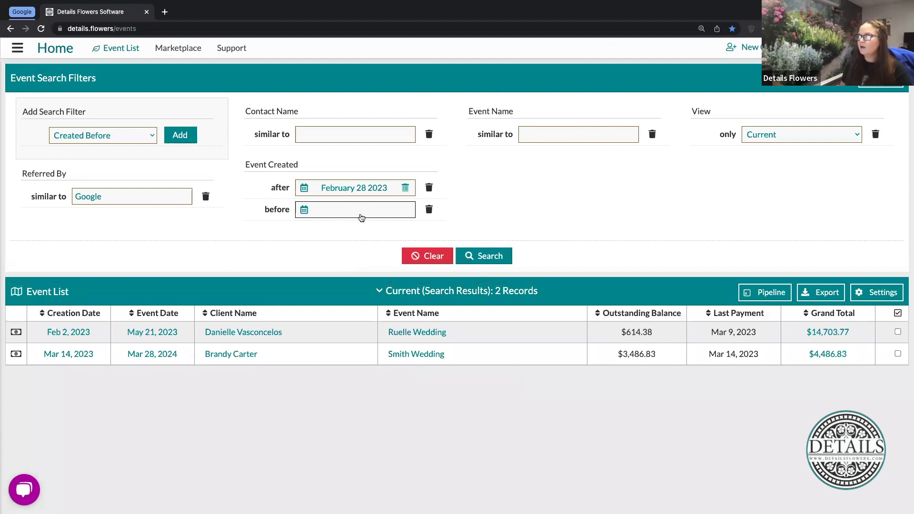
Set the Event Created before date to April 1 2023 and run the search
click(360, 211)
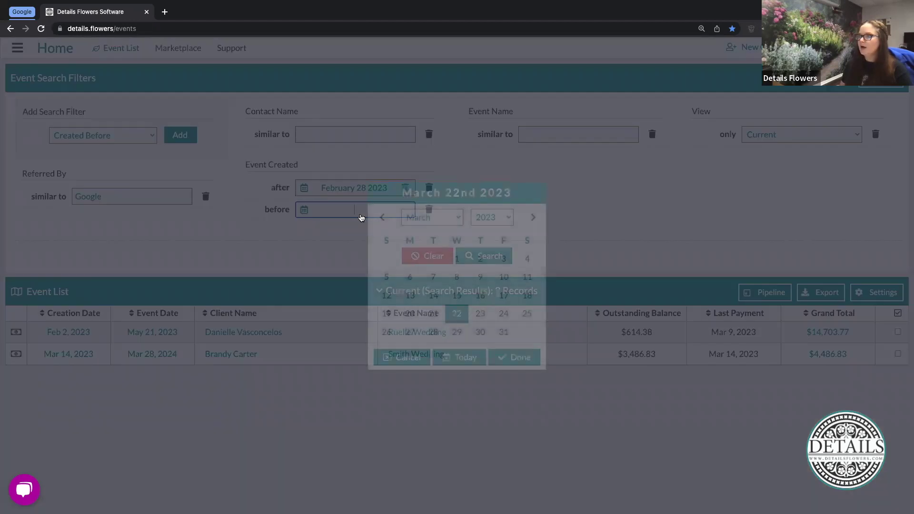
click(438, 217)
click(418, 231)
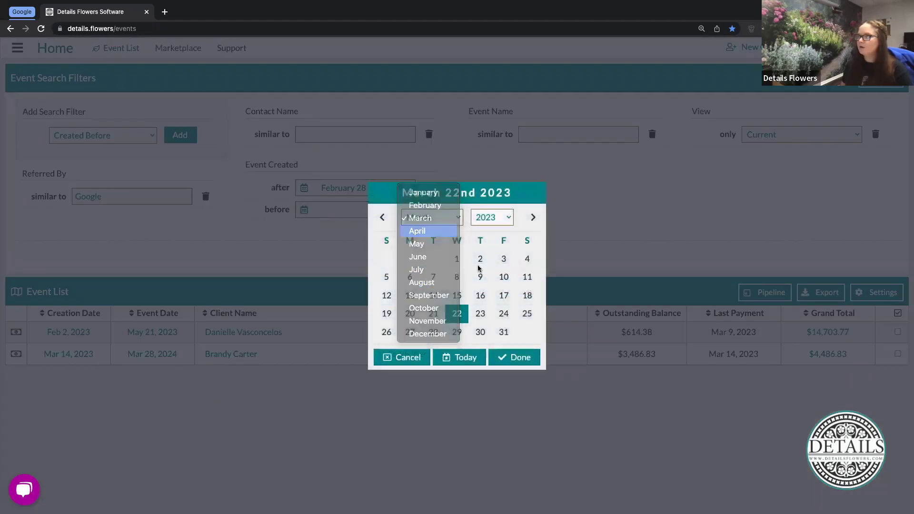
click(526, 258)
click(531, 376)
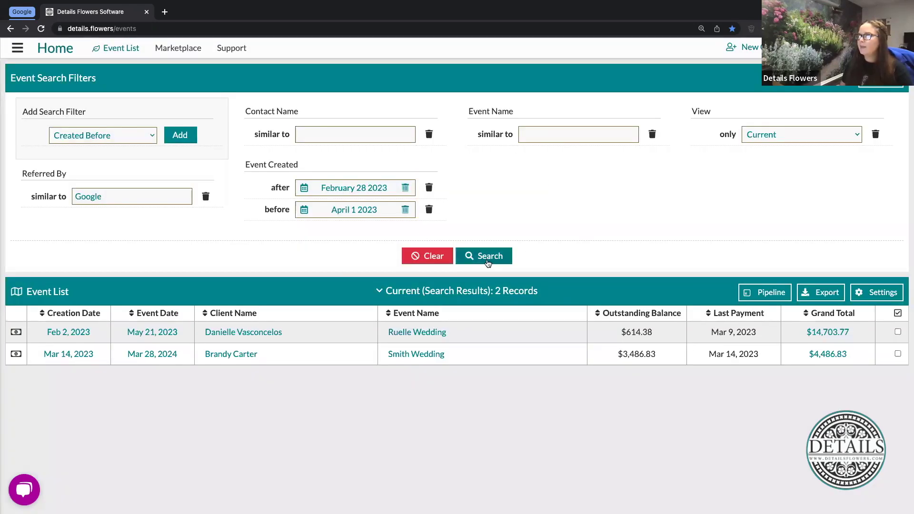
click(487, 261)
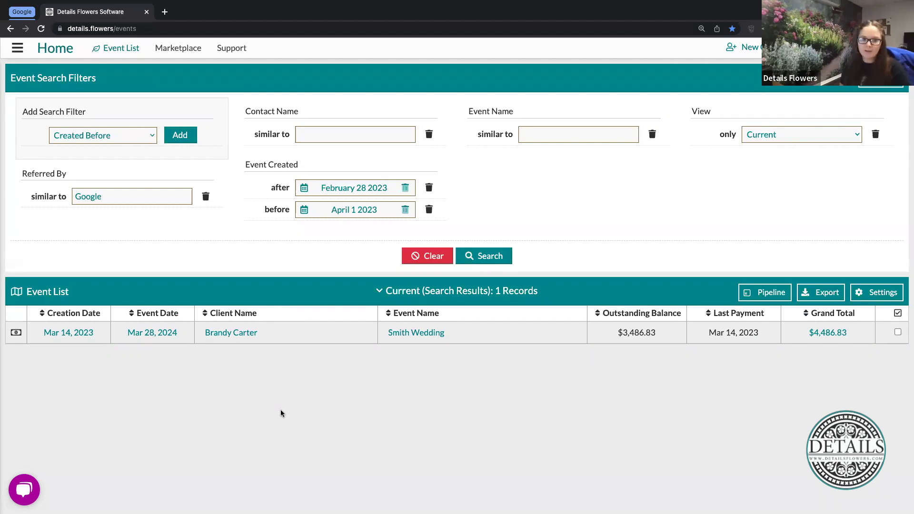
Clear the event search and remove both Event Created date filters
click(434, 258)
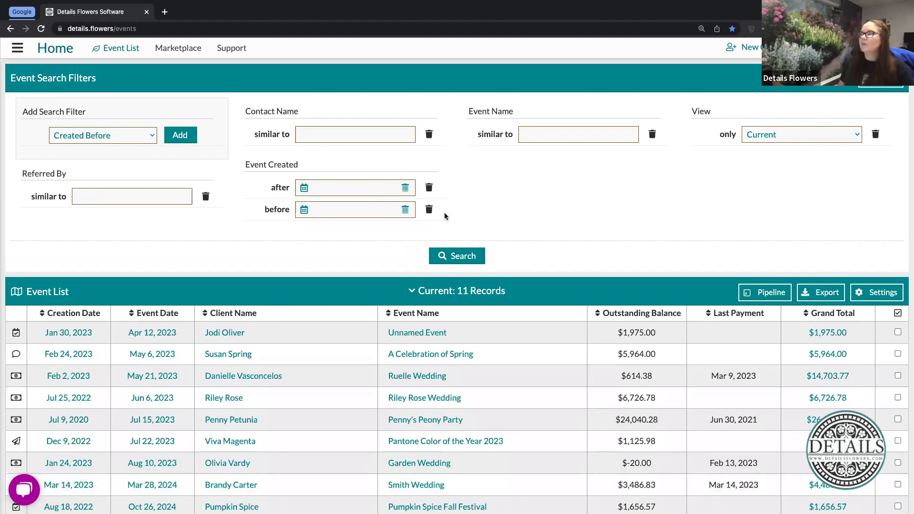
click(431, 188)
click(428, 187)
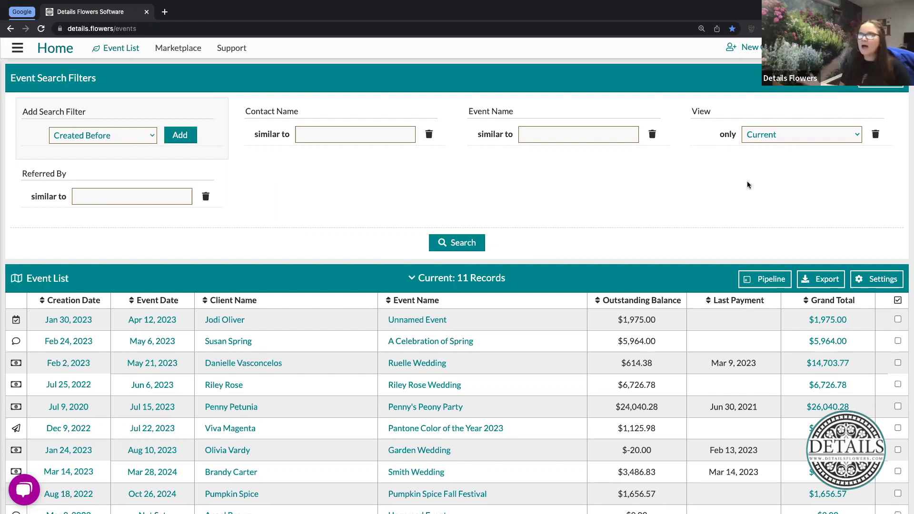
Review the View filter's options and add a County (text) custom property filter to the event search
click(767, 138)
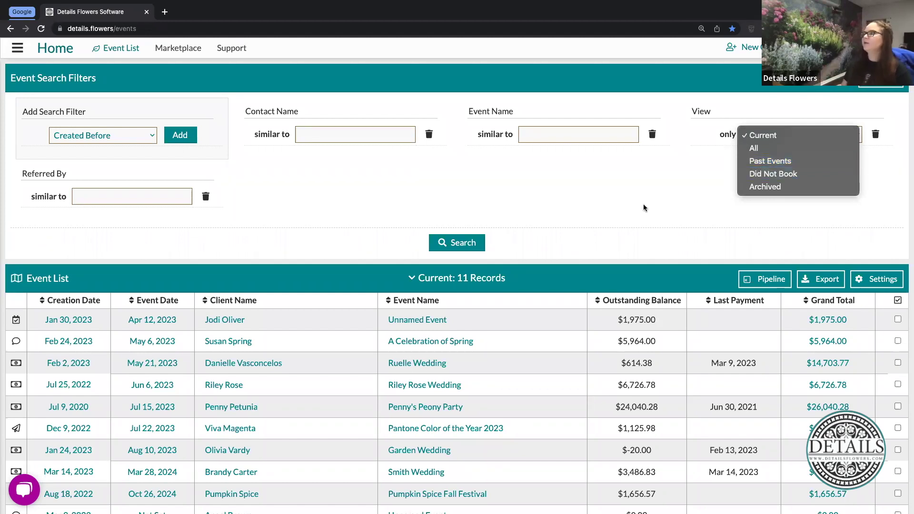
click(733, 184)
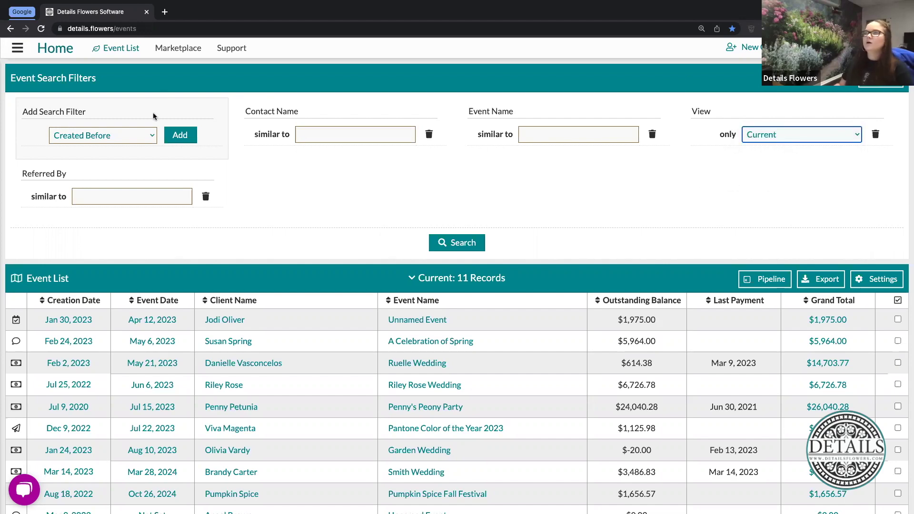
click(137, 135)
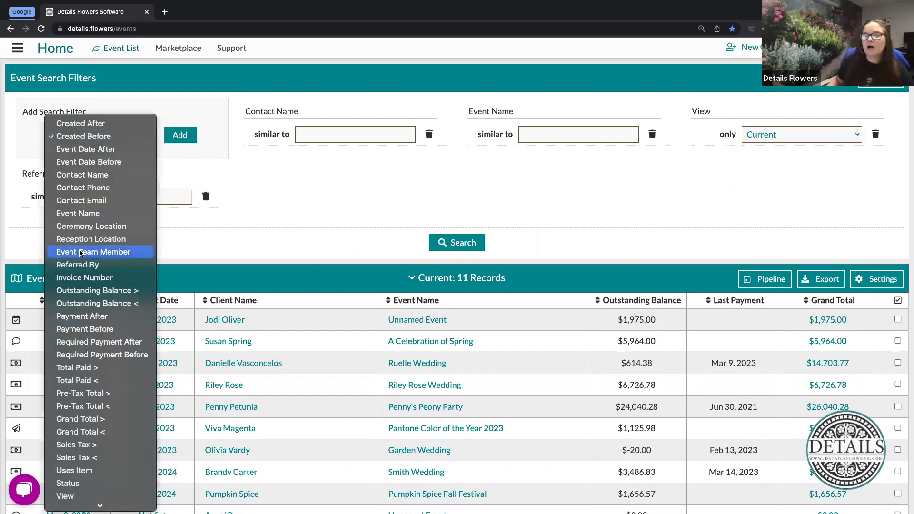
scroll(90, 447, down, 3)
scroll(91, 457, down, 2)
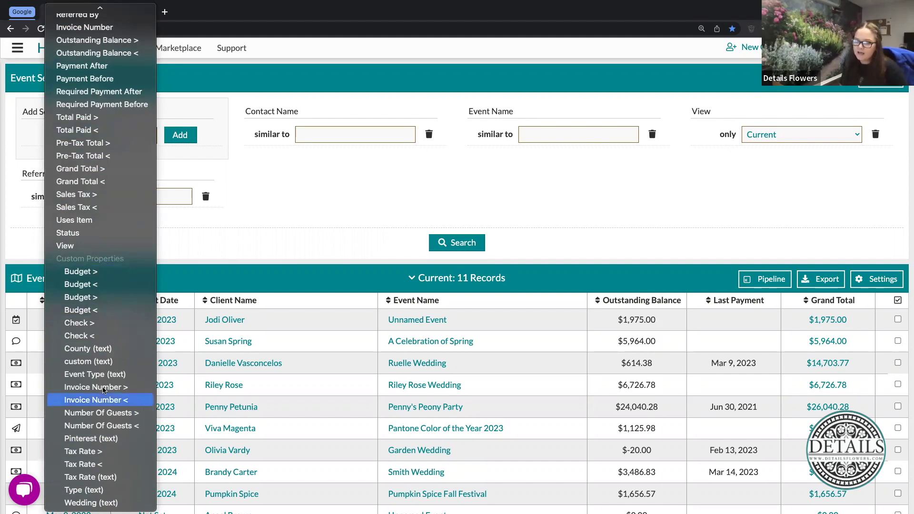
click(91, 351)
click(186, 138)
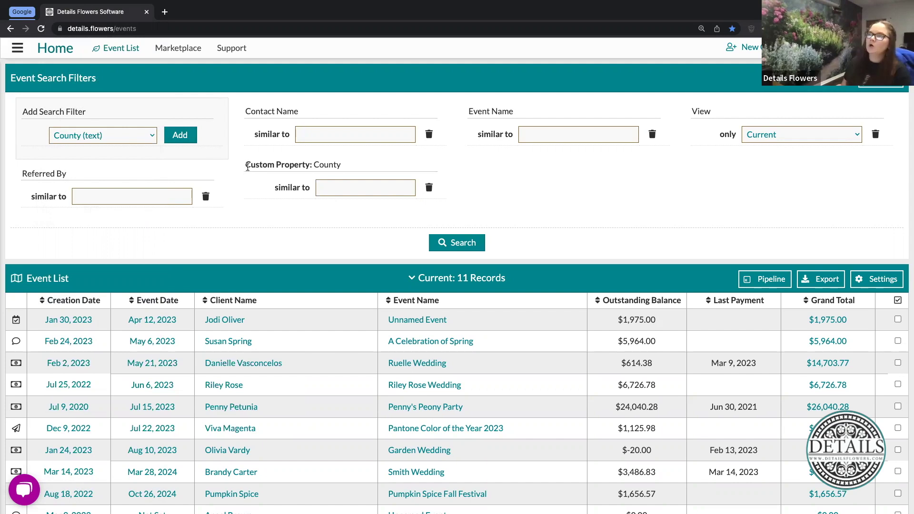
Set the County filter to Volusia and the View filter to All, and search the events
click(333, 191)
click(333, 188)
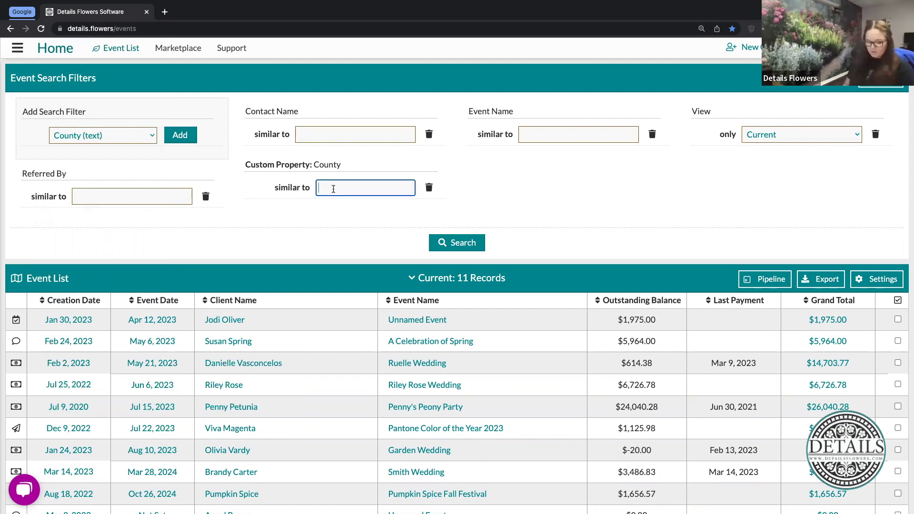
text(Volusia)
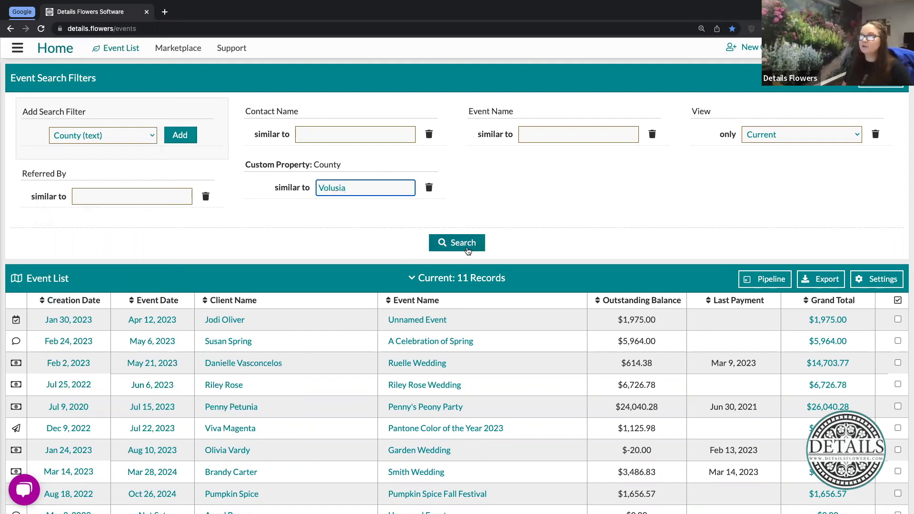
click(770, 134)
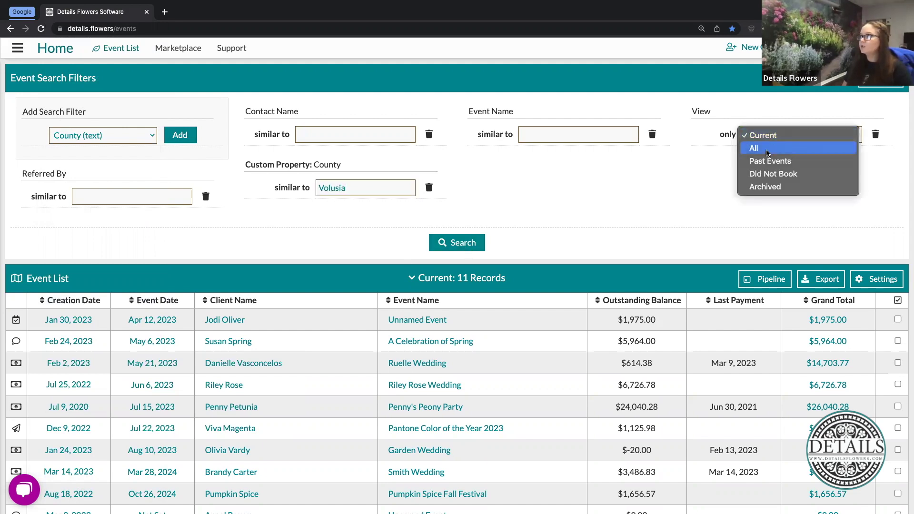
click(759, 147)
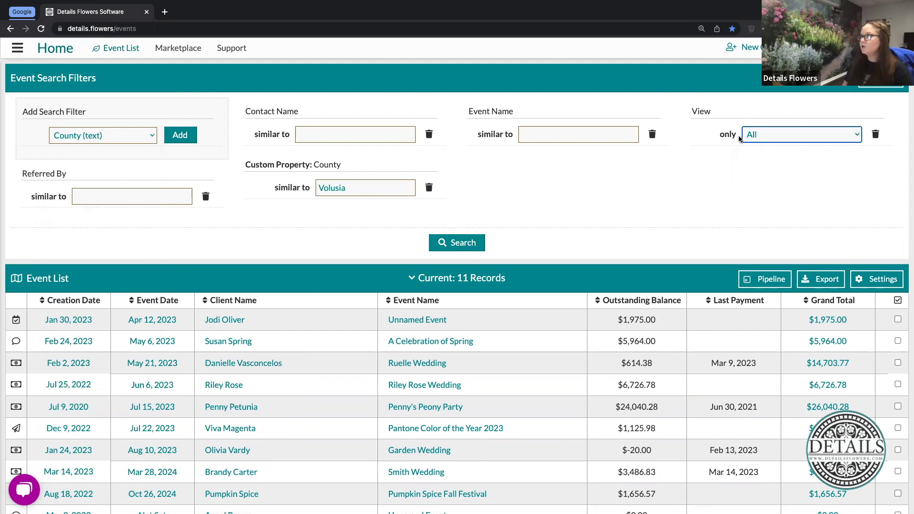
click(455, 244)
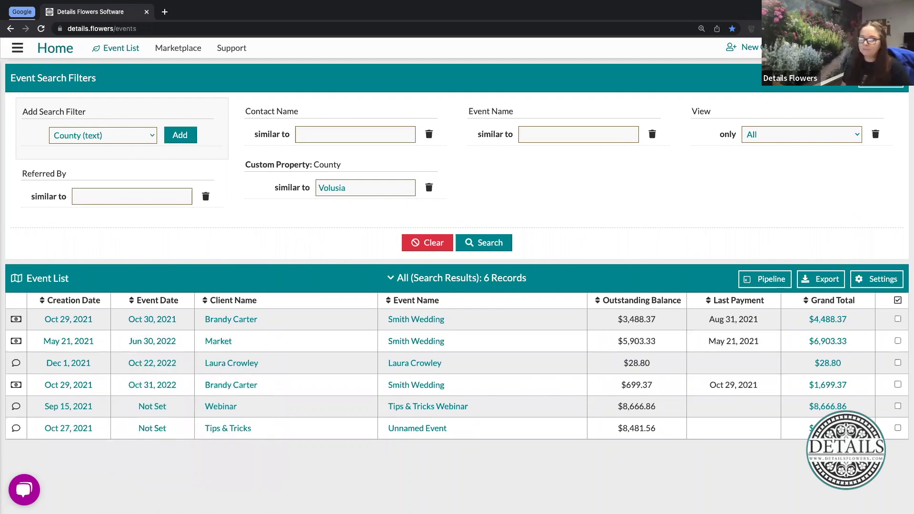
Remove the County filter and look through the available search filters, leaving Referred By selected
click(428, 189)
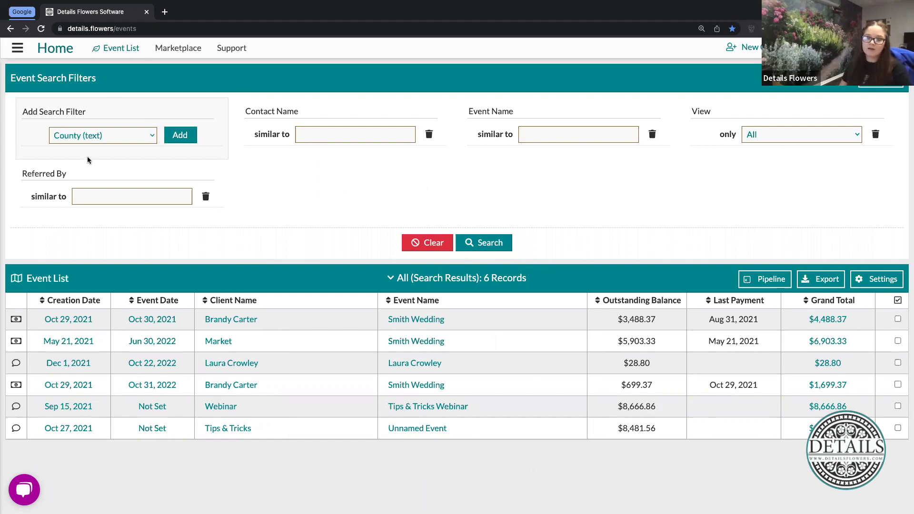
click(136, 135)
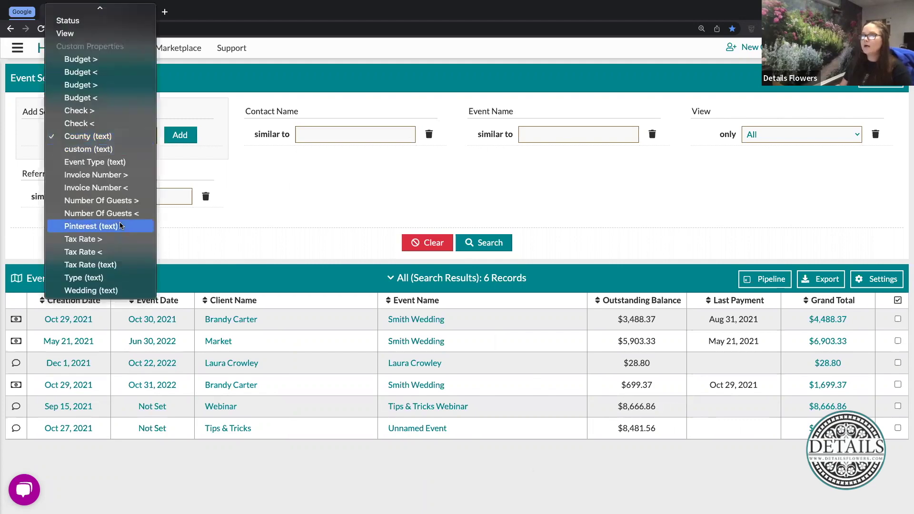
scroll(119, 221, up, 5)
scroll(121, 225, up, 4)
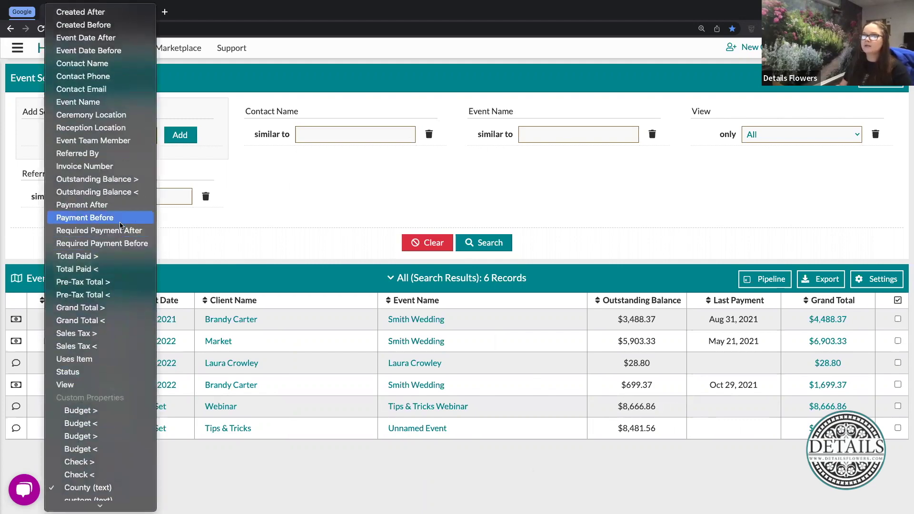
click(100, 18)
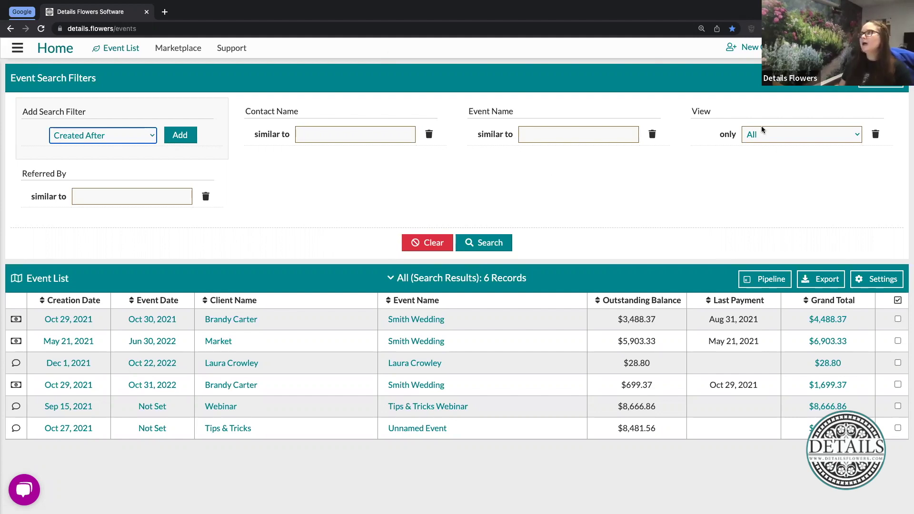
click(136, 135)
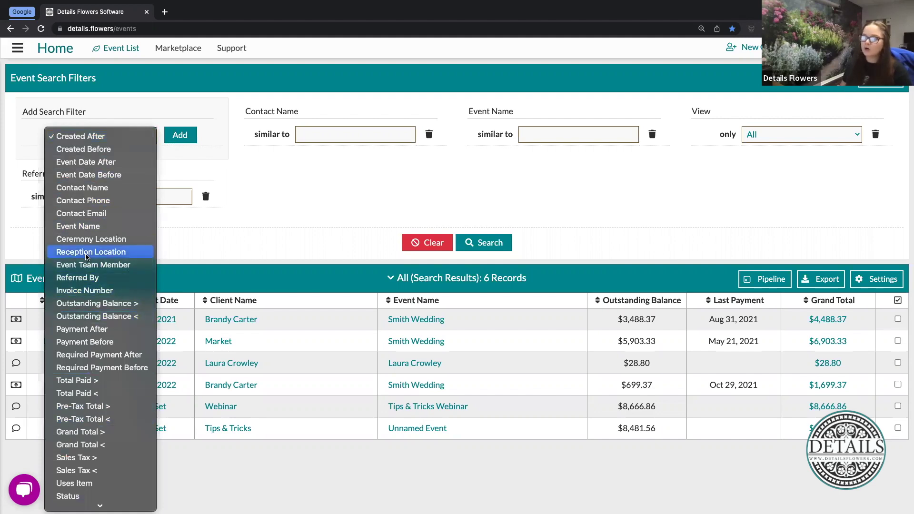
click(88, 278)
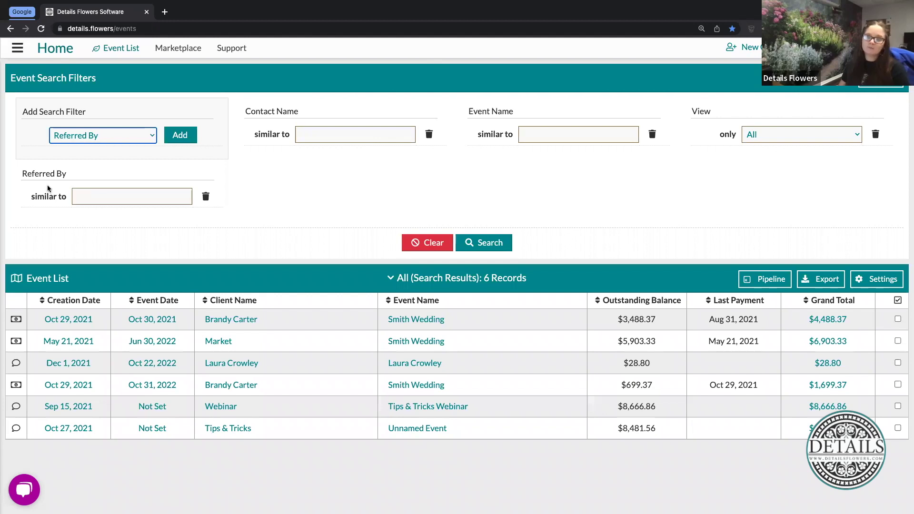
Remove the Contact Name and Event Name filters and add Created After and Created Before filters to the event search
click(429, 135)
click(427, 136)
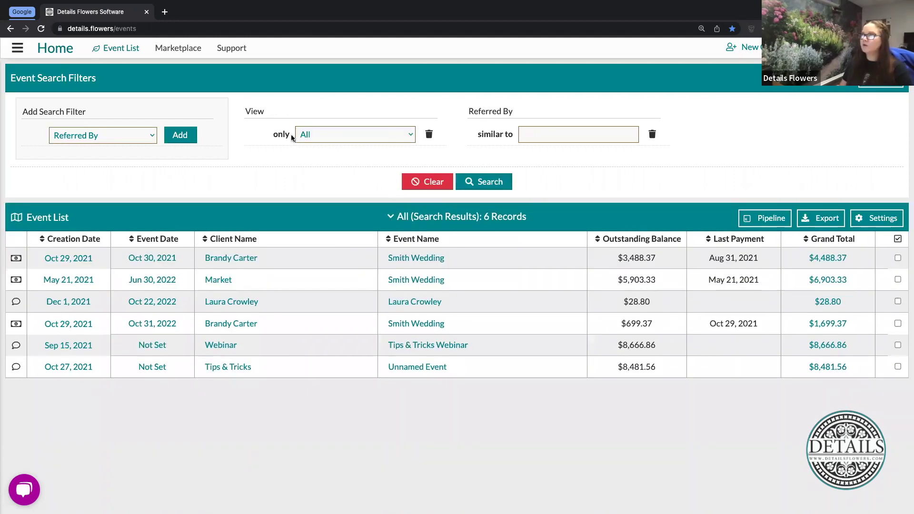
click(139, 138)
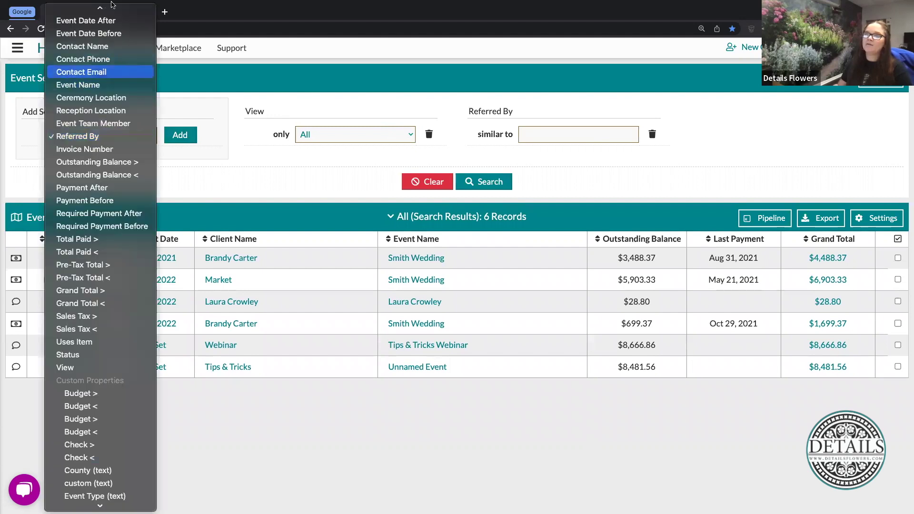
key(Return)
click(180, 135)
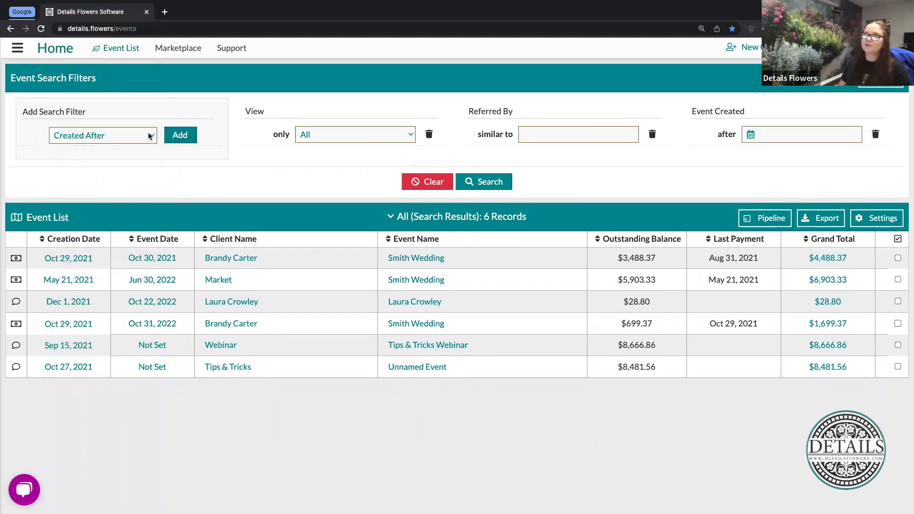
click(129, 138)
key(Return)
click(180, 135)
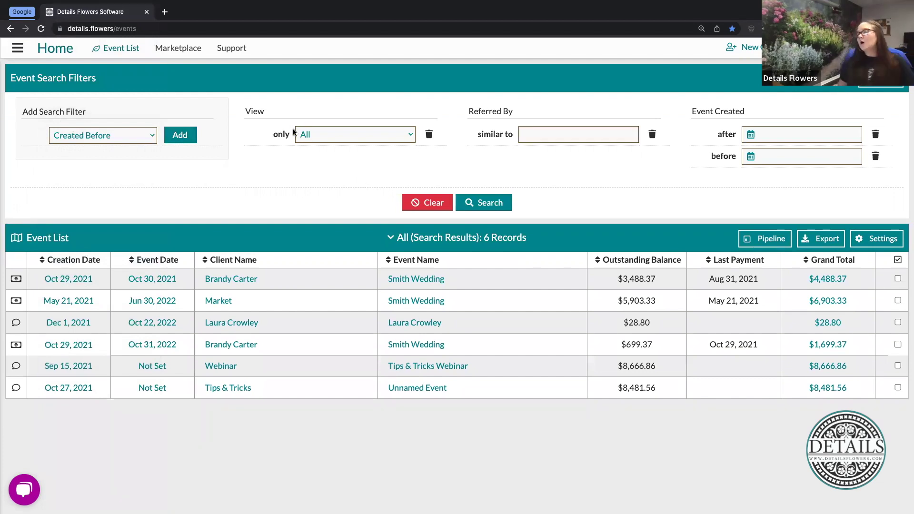
click(547, 136)
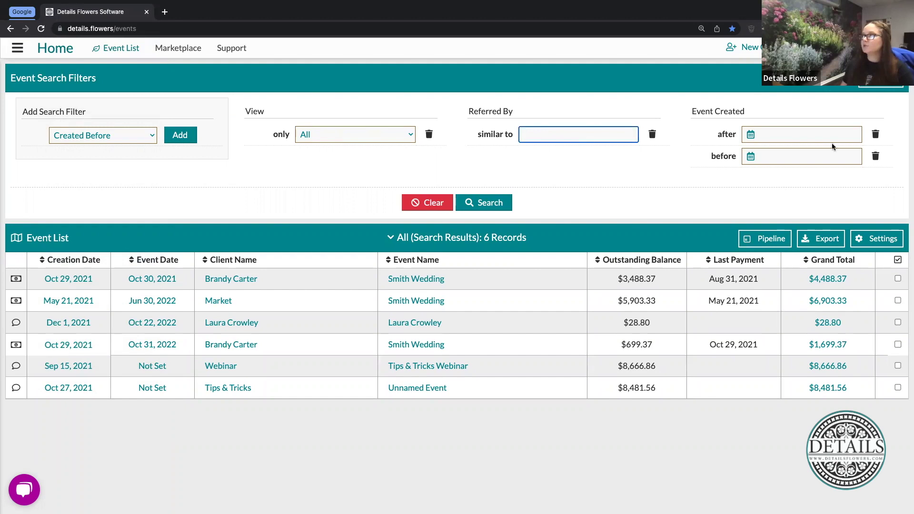
click(638, 177)
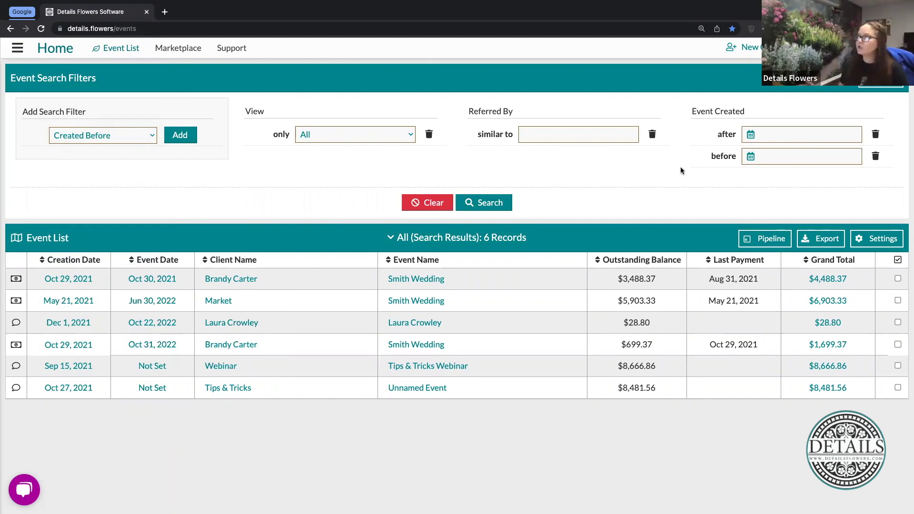
click(881, 81)
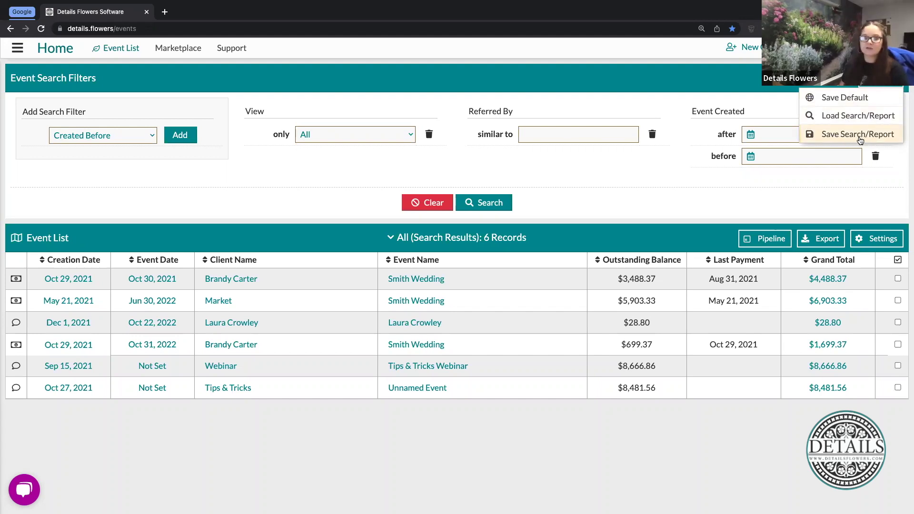
click(860, 138)
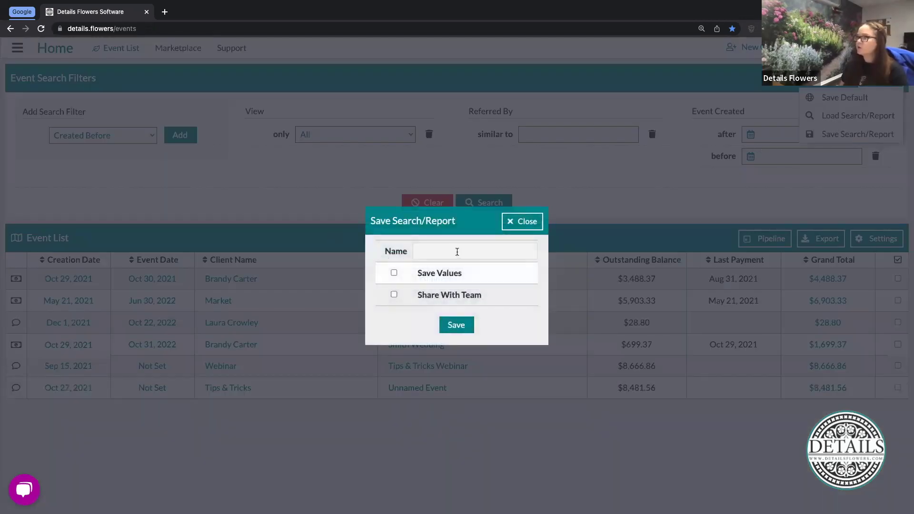
click(457, 251)
text(Re)
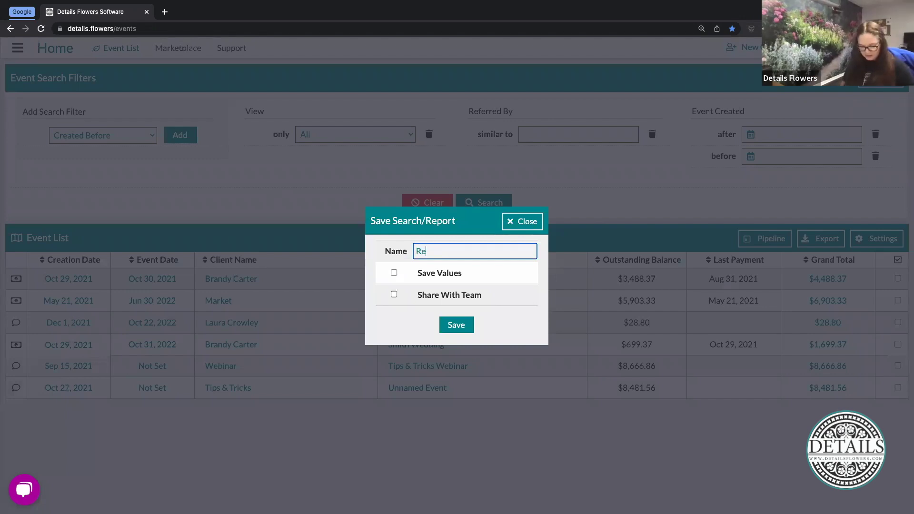
text(ferred. y)
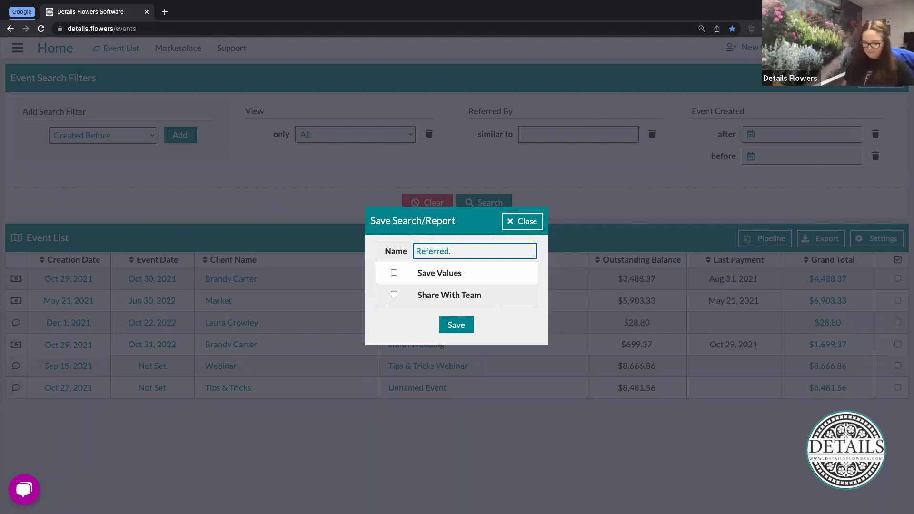
key(BackSpace)
text(By)
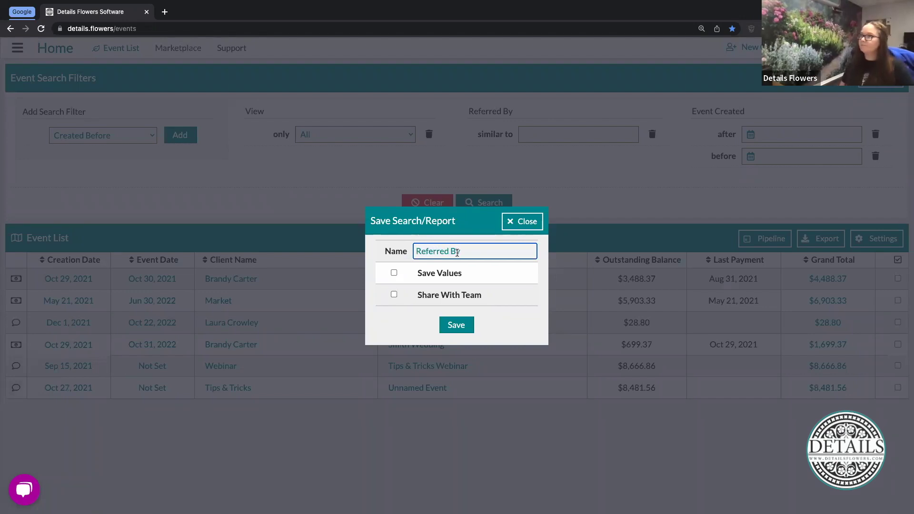
click(395, 272)
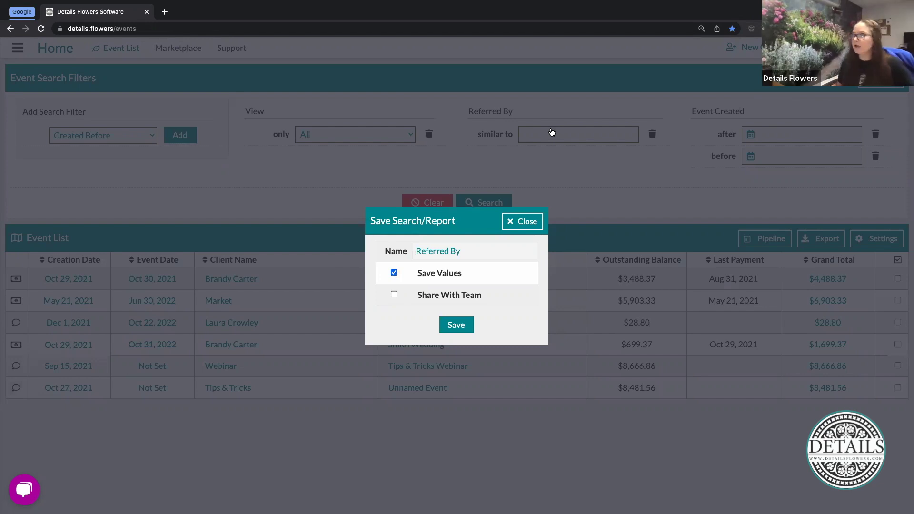
click(566, 136)
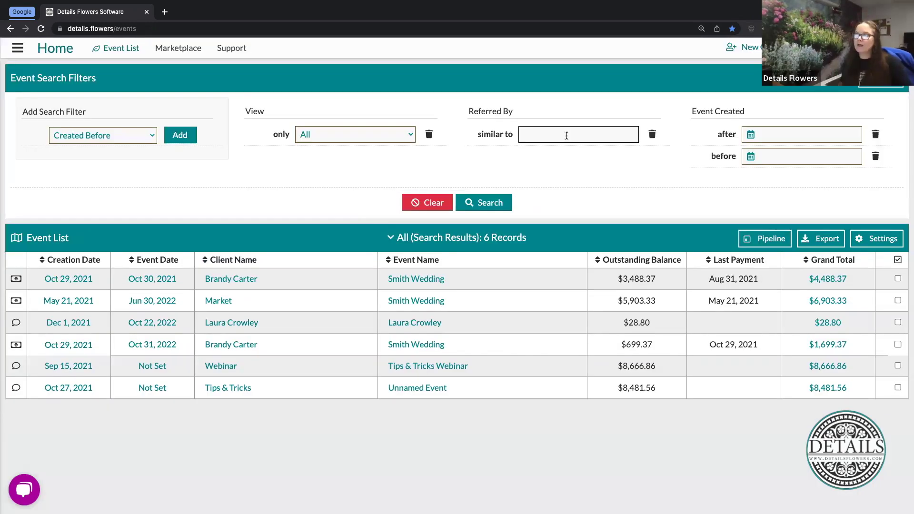
Set the Referred By filter to Google
click(566, 136)
text(Google)
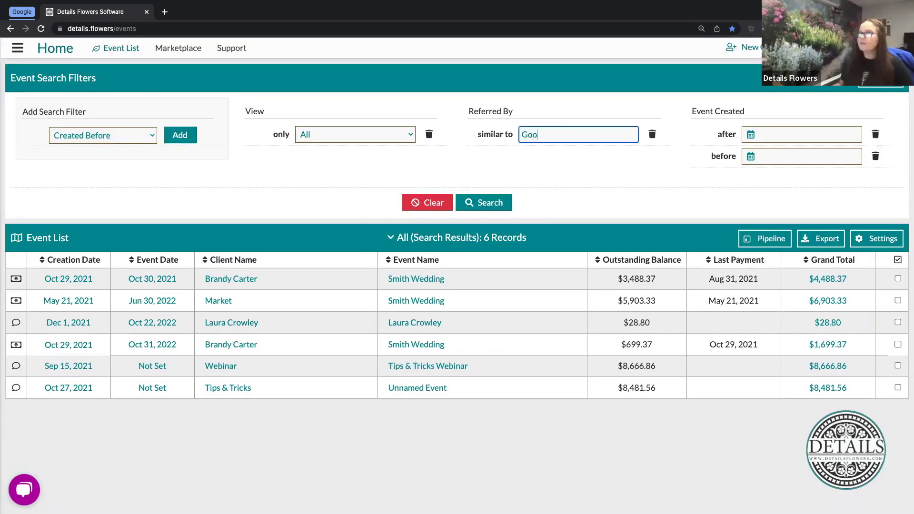
click(571, 172)
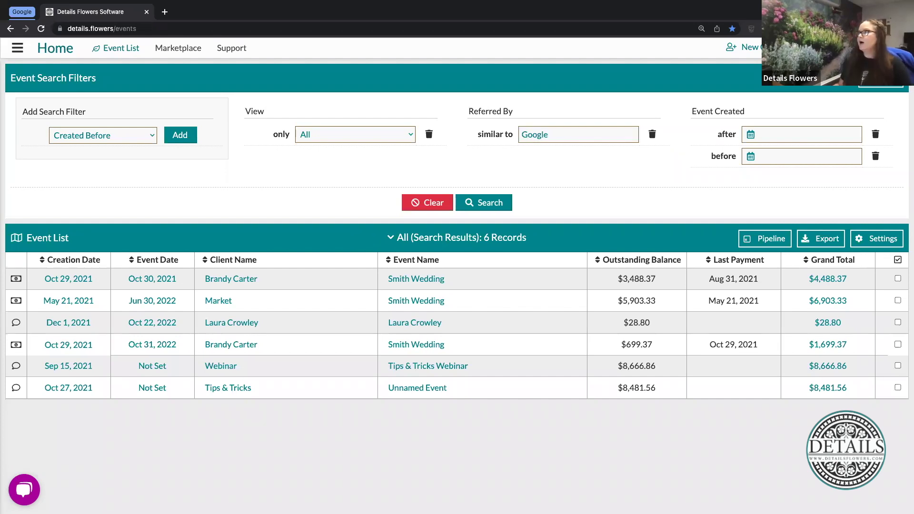
Save the current search as a report named Referred By Google, with its filter values included
click(881, 82)
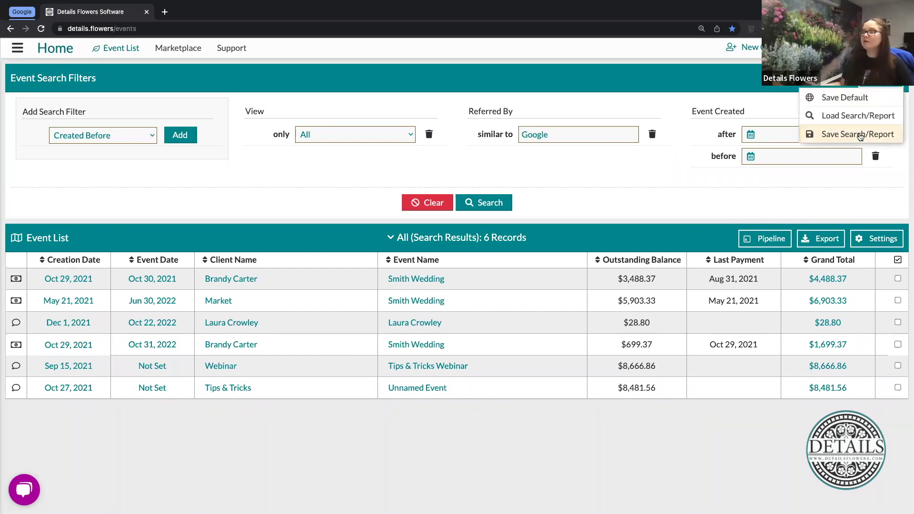
click(860, 137)
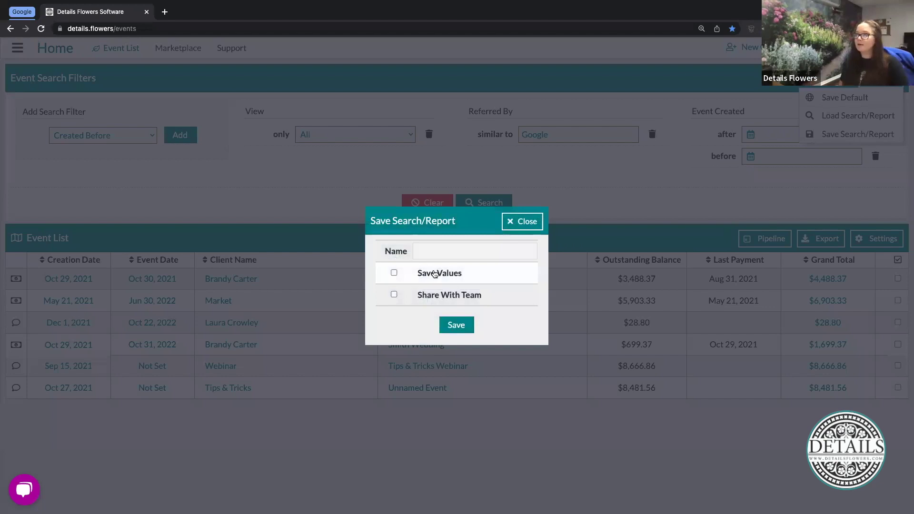
click(462, 248)
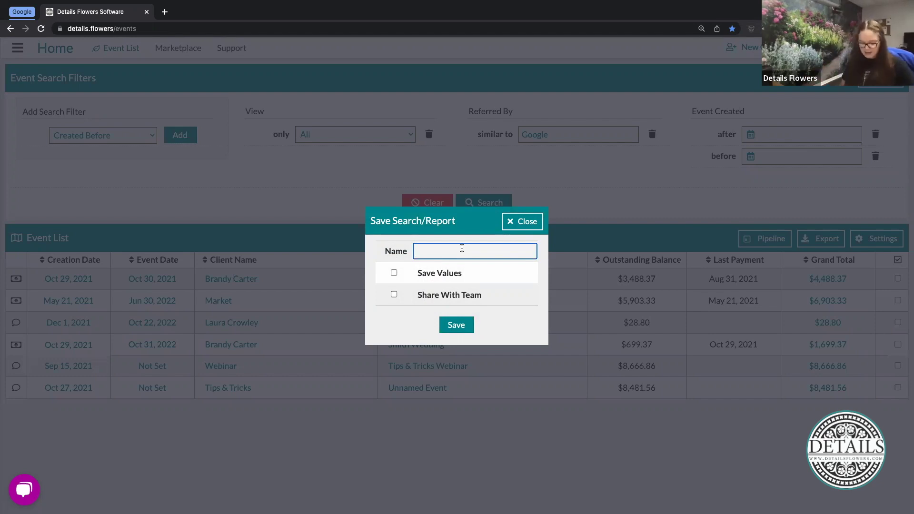
text(Referred By Google)
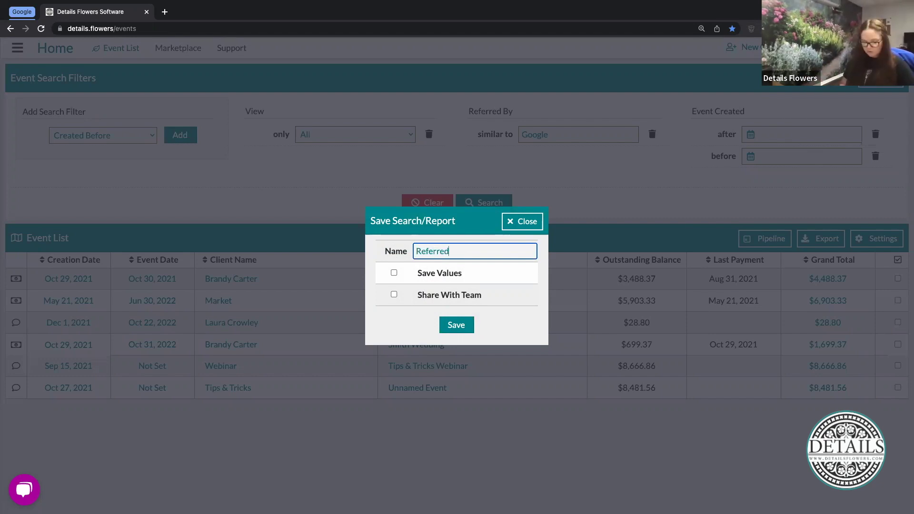
click(394, 272)
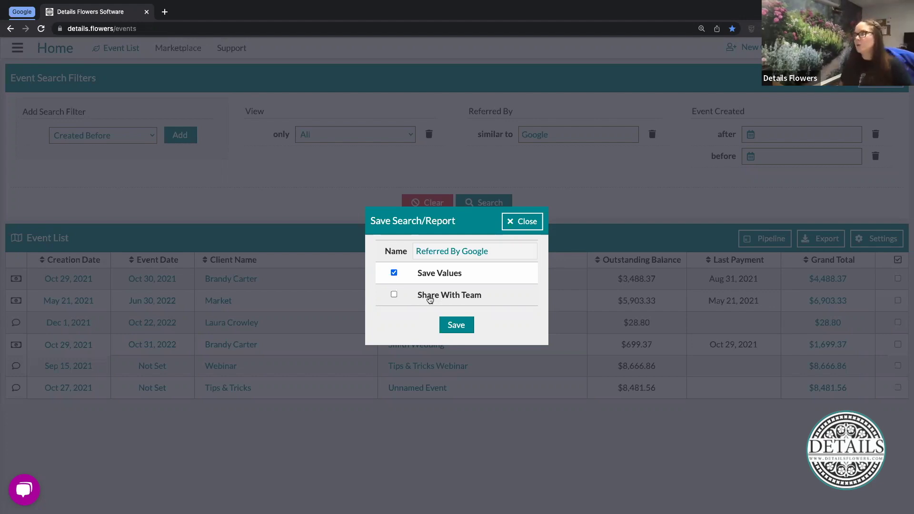
click(449, 325)
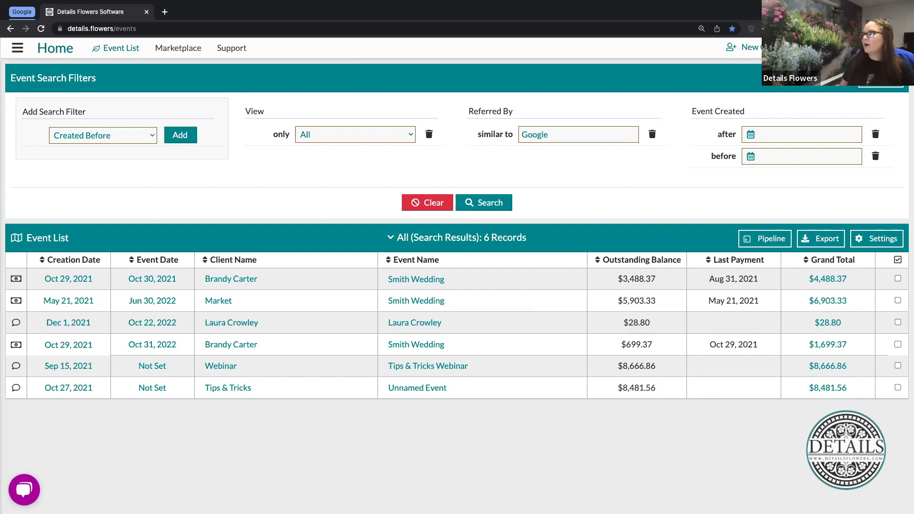
Review the saved search and report templates, select Referred By Google, and close the list without loading it
click(881, 79)
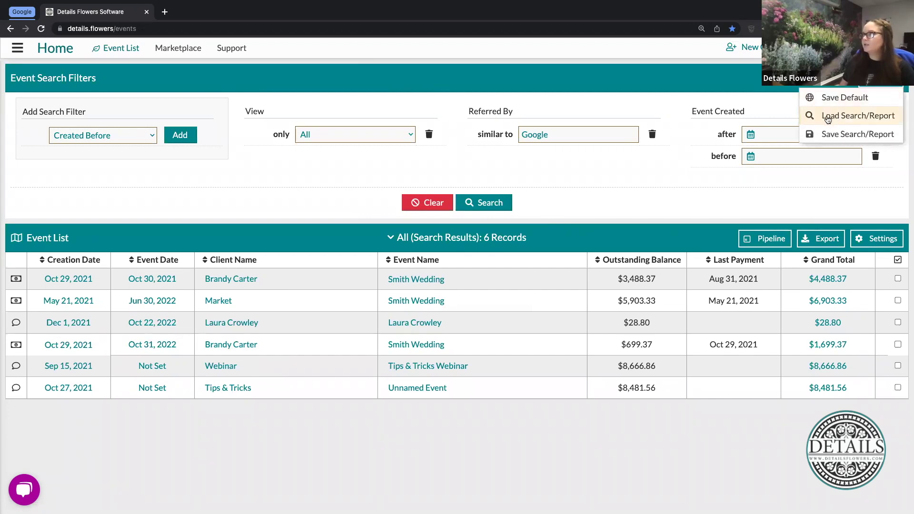
click(852, 119)
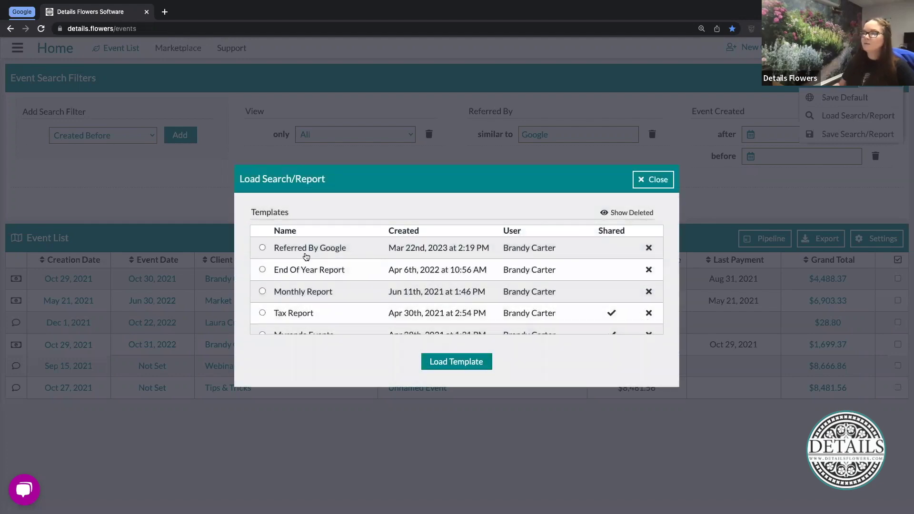
click(331, 249)
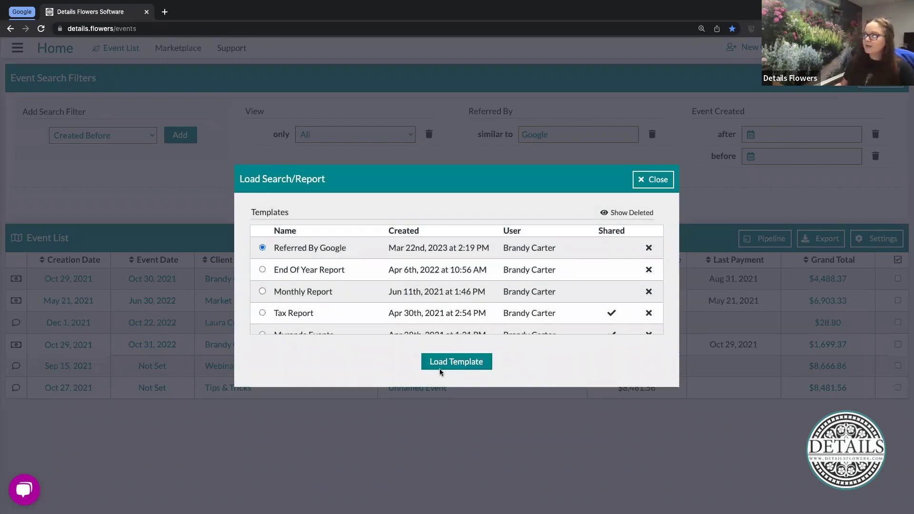
click(642, 184)
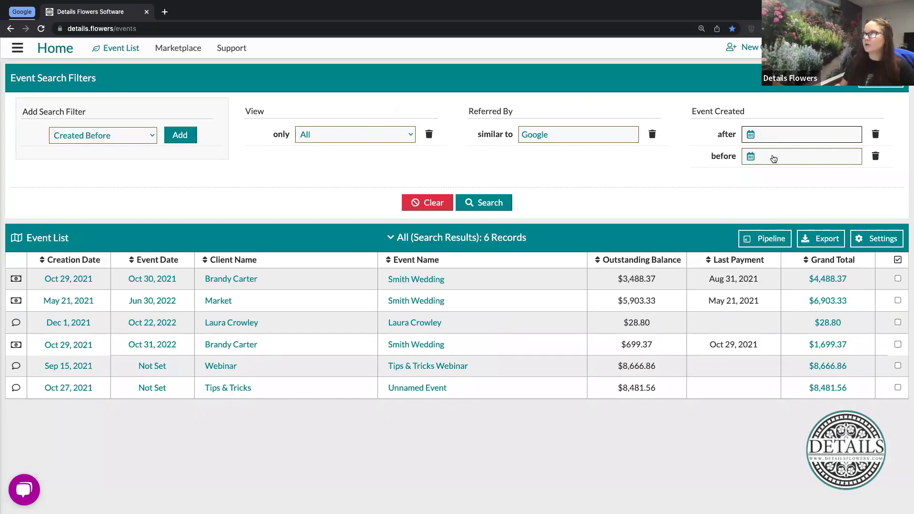
Clear the event search values
click(433, 203)
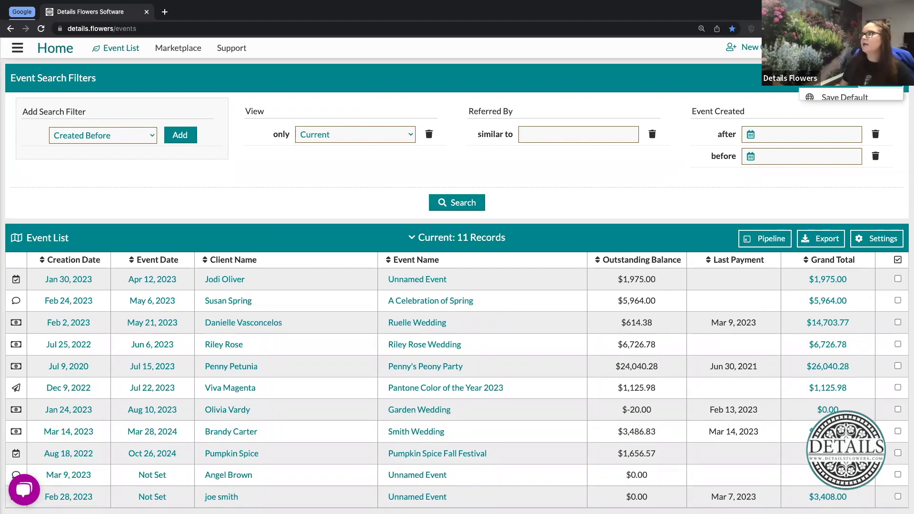
click(572, 184)
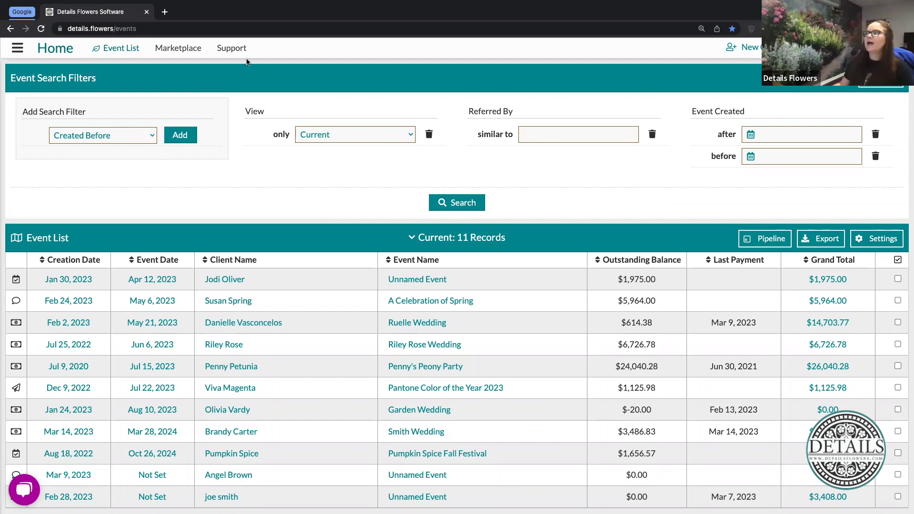
click(565, 139)
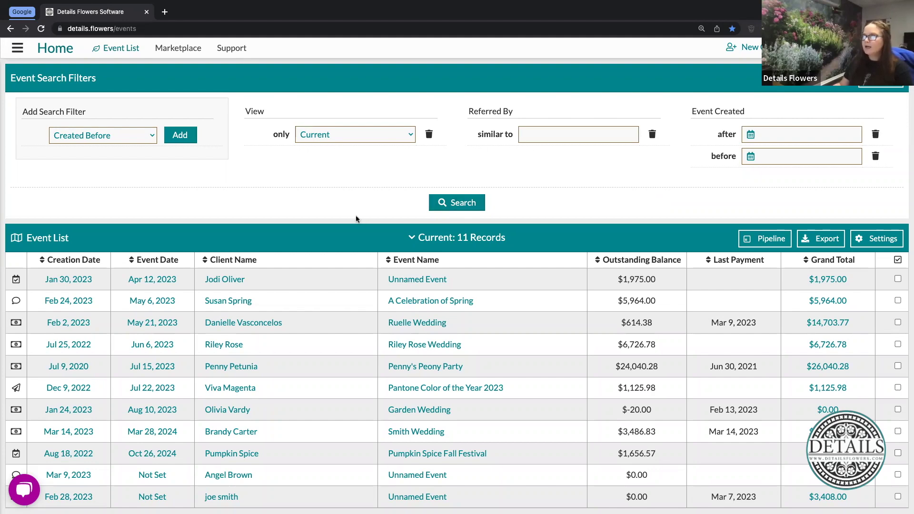
Examine the event list and the options for saving a default search and for loading or saving a search report
scroll(355, 226, down, 1)
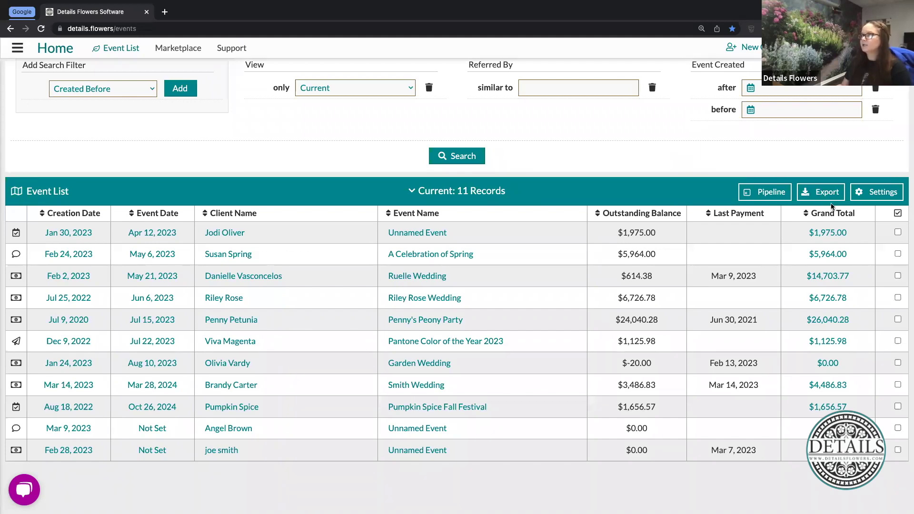
scroll(416, 200, up, 2)
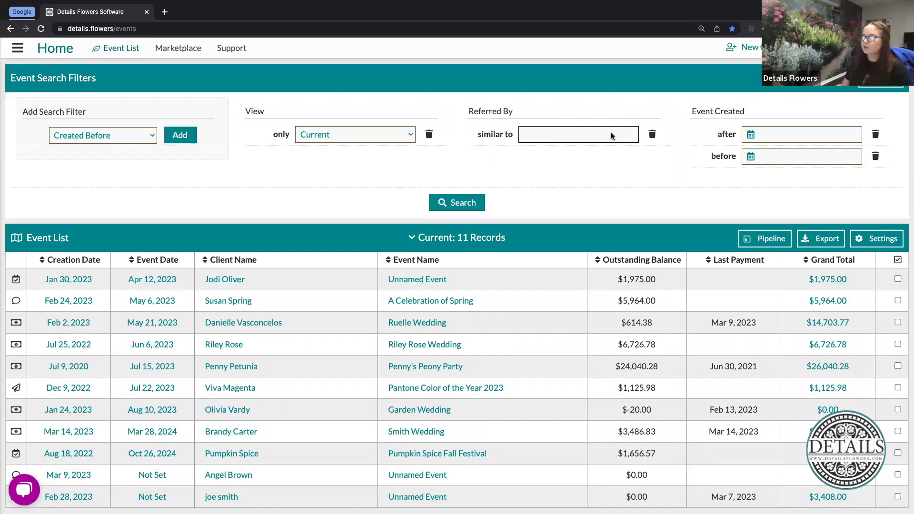
scroll(610, 132, down, 1)
scroll(840, 92, up, 1)
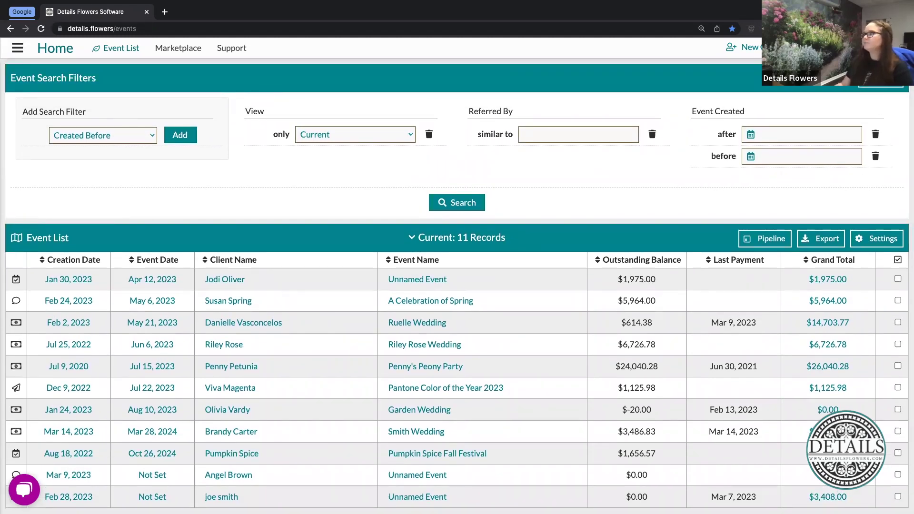
click(883, 79)
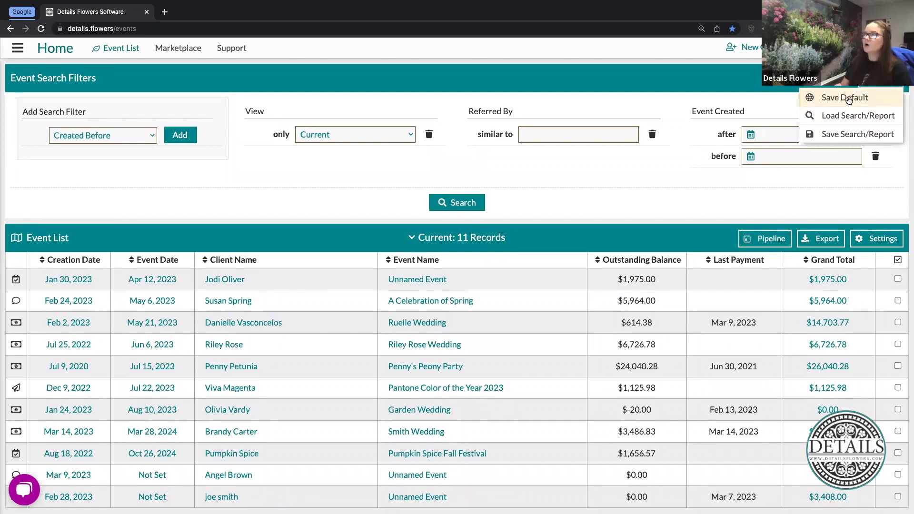
click(756, 240)
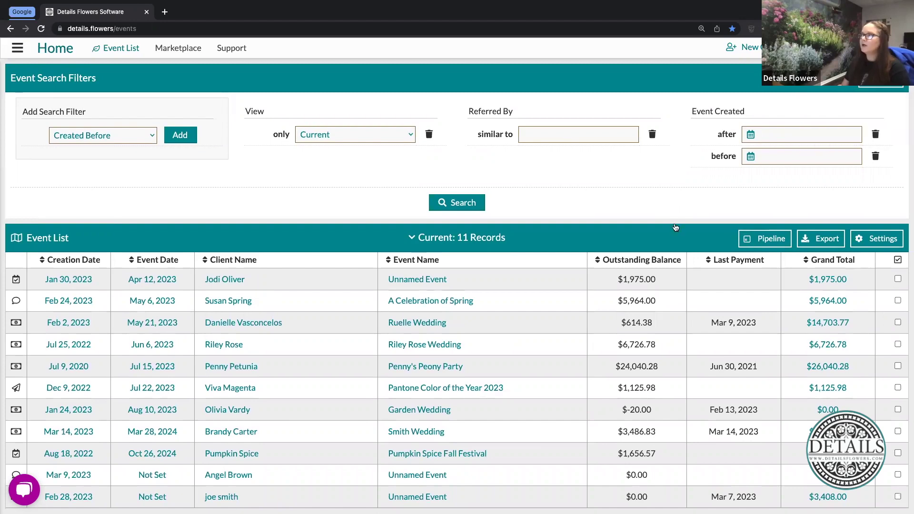
click(769, 168)
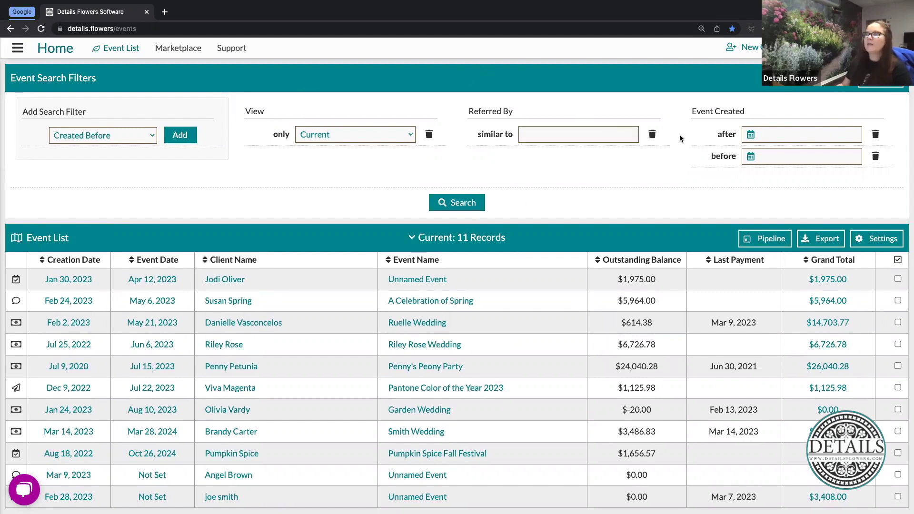
scroll(562, 219, down, 1)
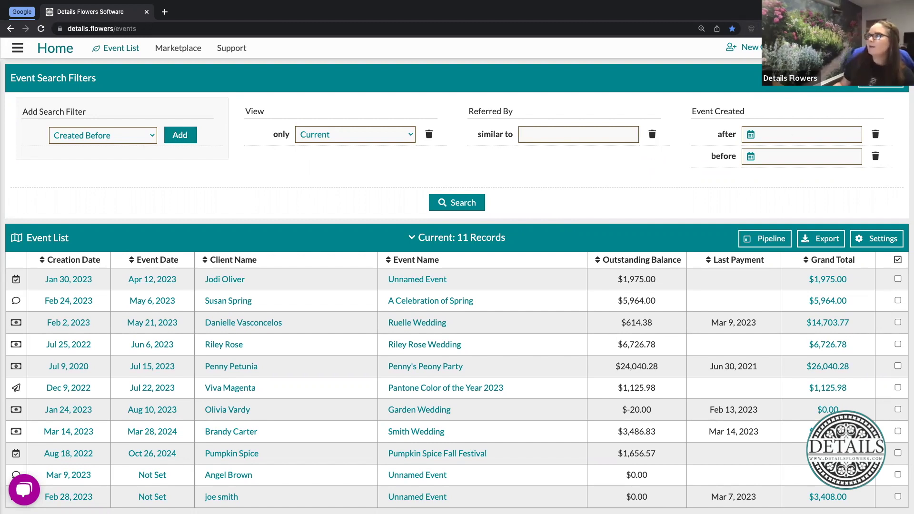
click(880, 79)
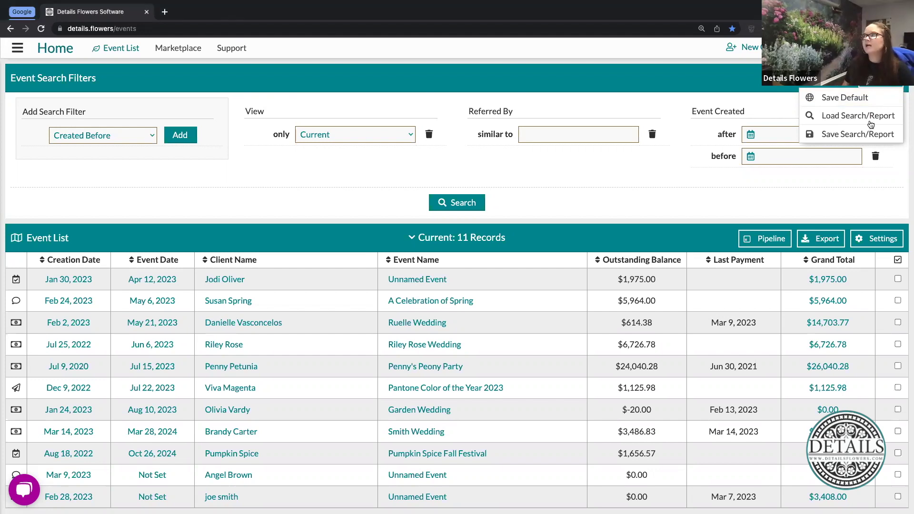
click(667, 158)
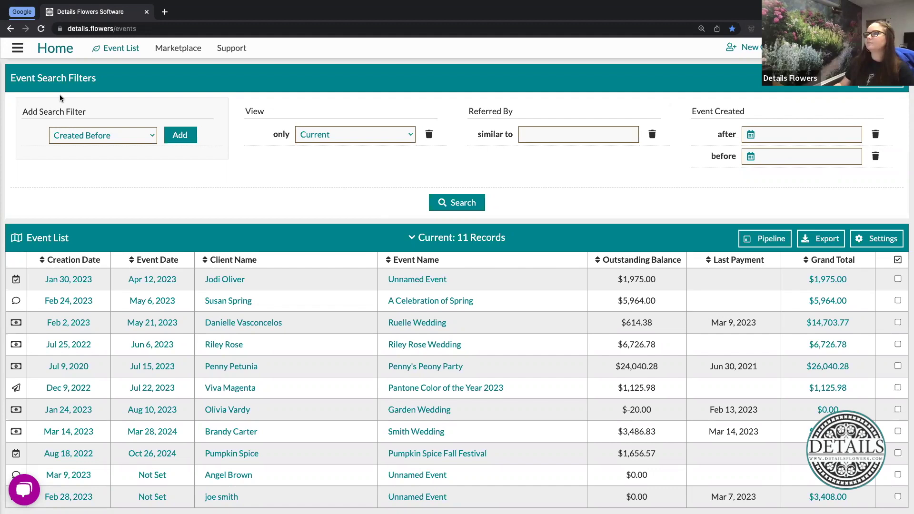
Switch the event list back to the pipeline view and look through the available Support resources
click(767, 243)
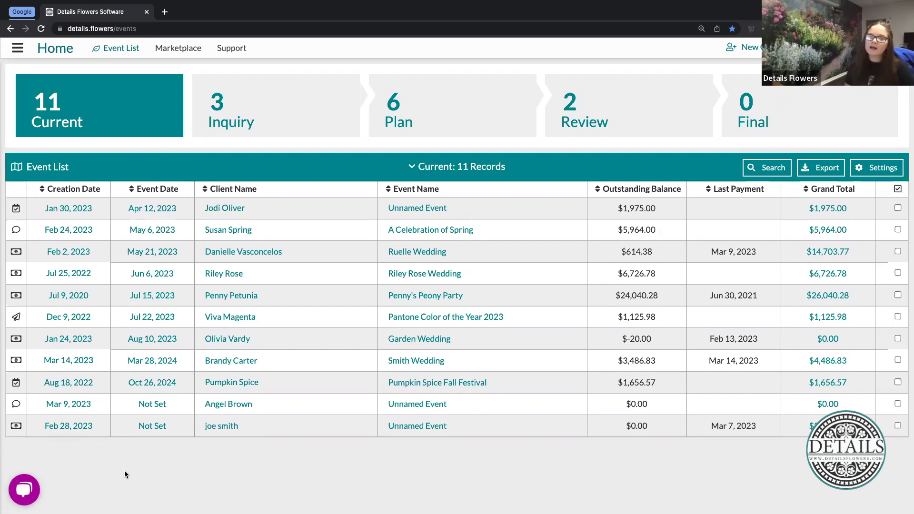
click(17, 48)
click(45, 300)
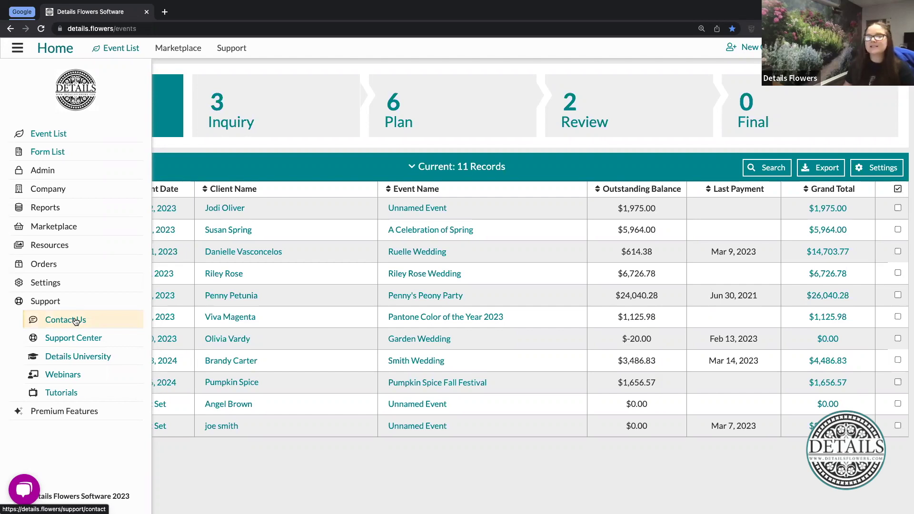
click(275, 155)
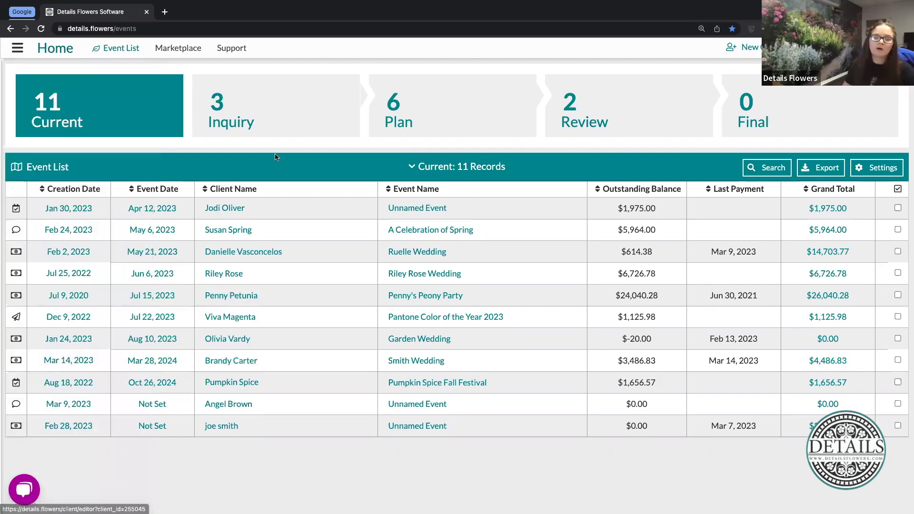